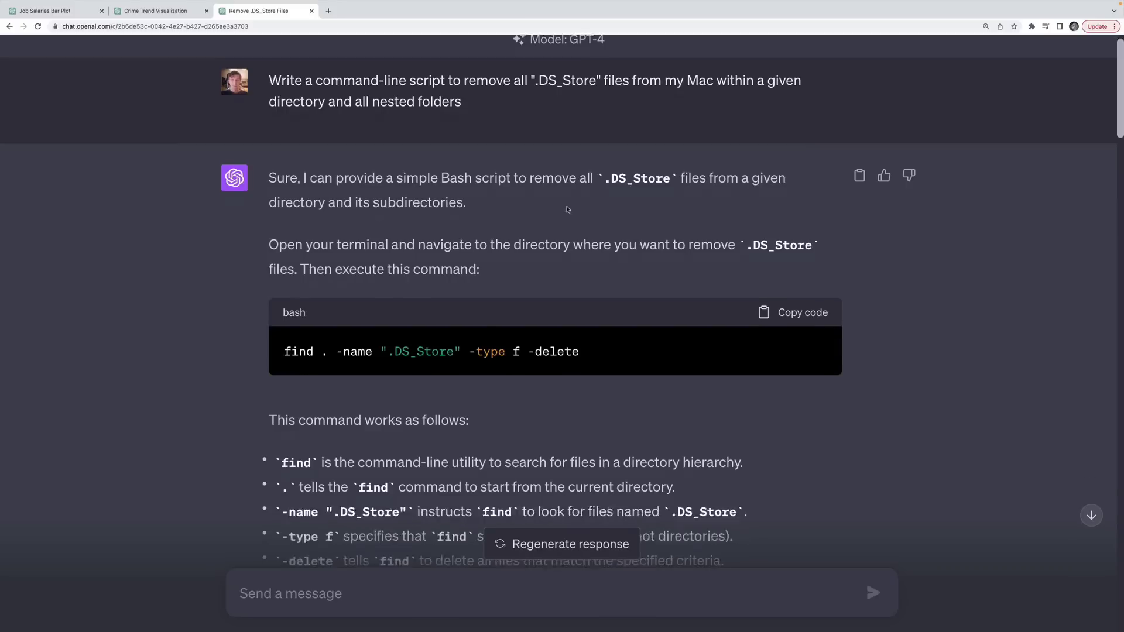
# Scroll through the ffprobe chat, then look over the Job Salaries Bar Plot conversation
pyautogui.scroll(-10, 567, 209)
pyautogui.scroll(-15, 566, 209)
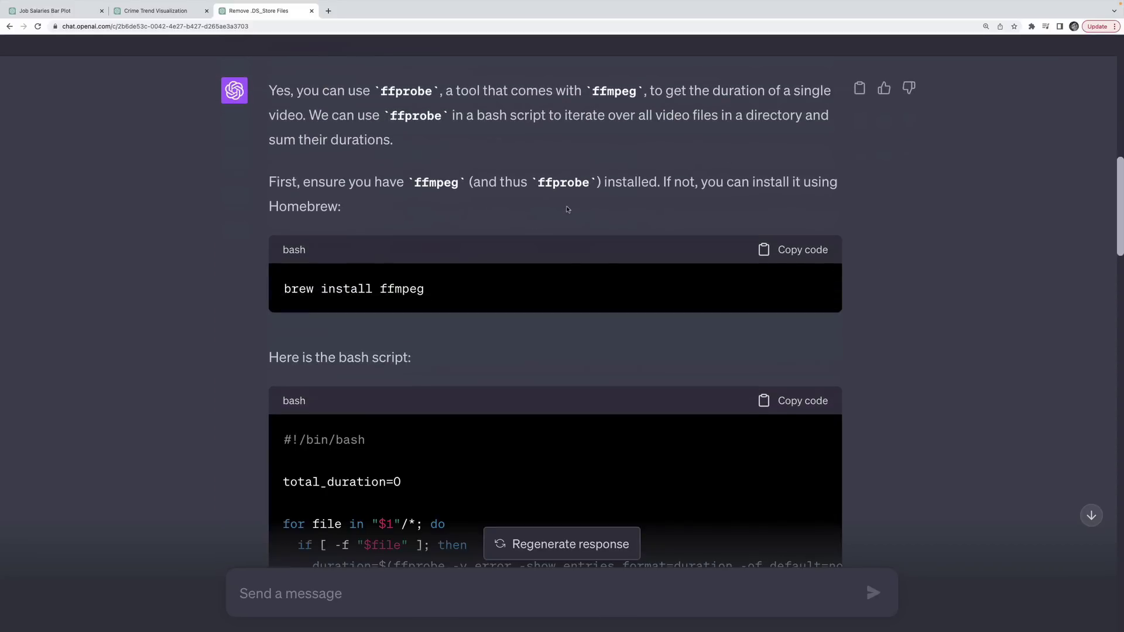
pyautogui.scroll(-11, 578, 202)
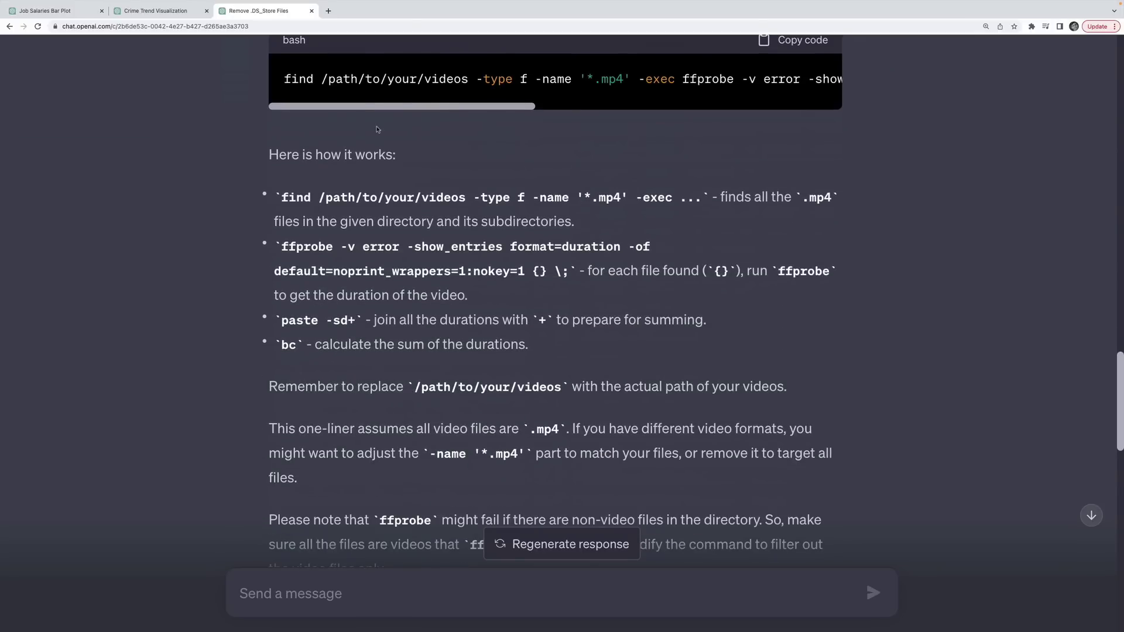
pyautogui.click(53, 10)
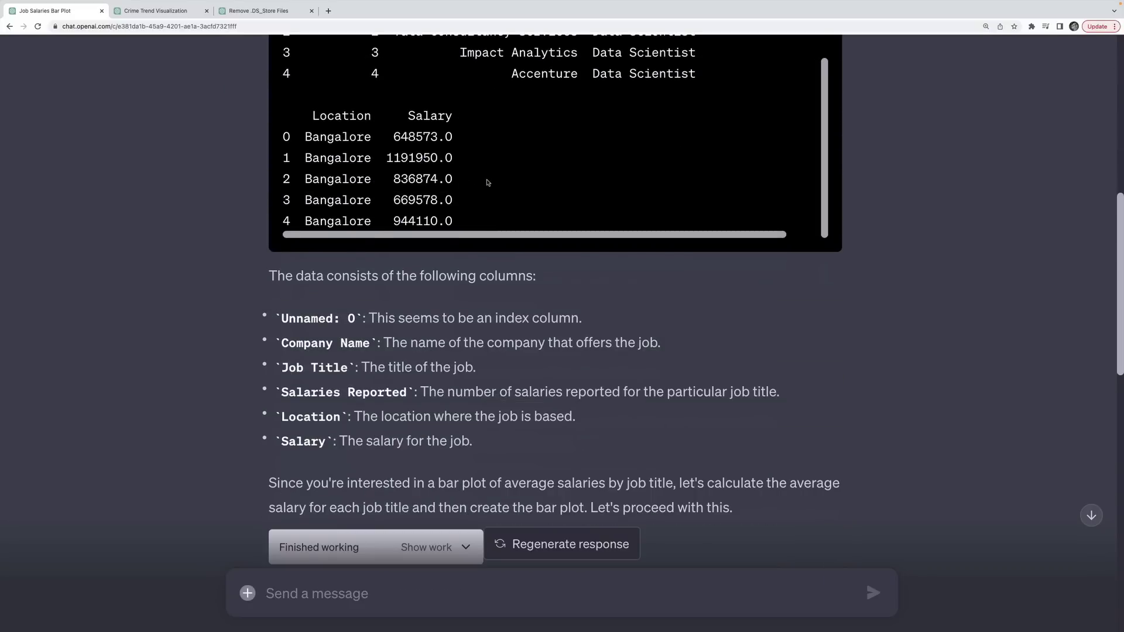
pyautogui.scroll(2, 492, 181)
pyautogui.scroll(-10, 627, 213)
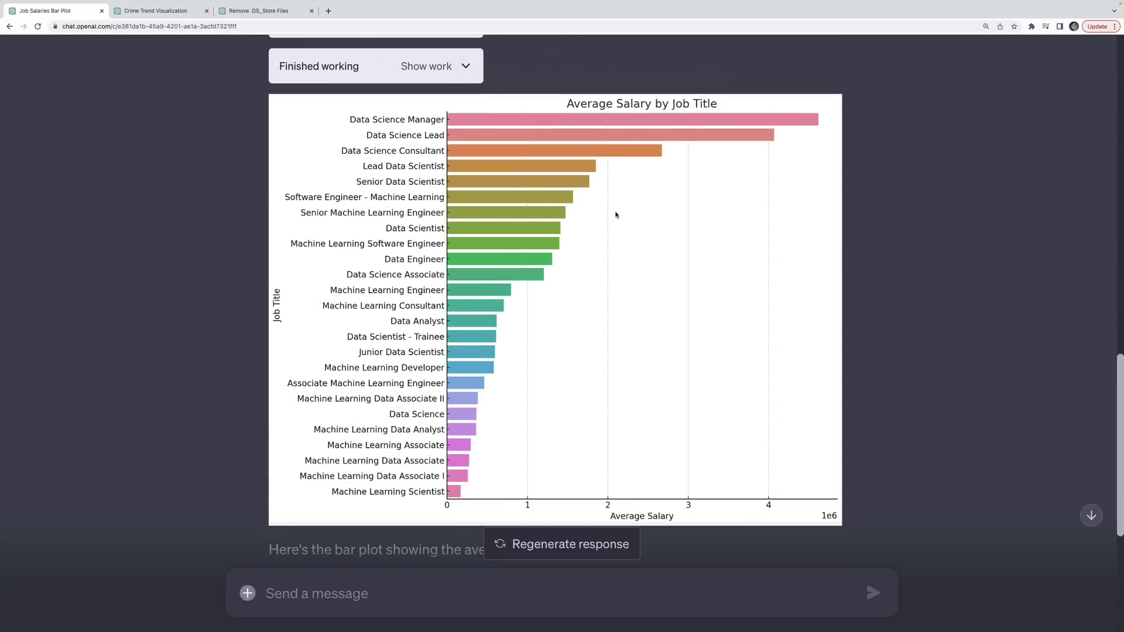
pyautogui.scroll(-1, 615, 214)
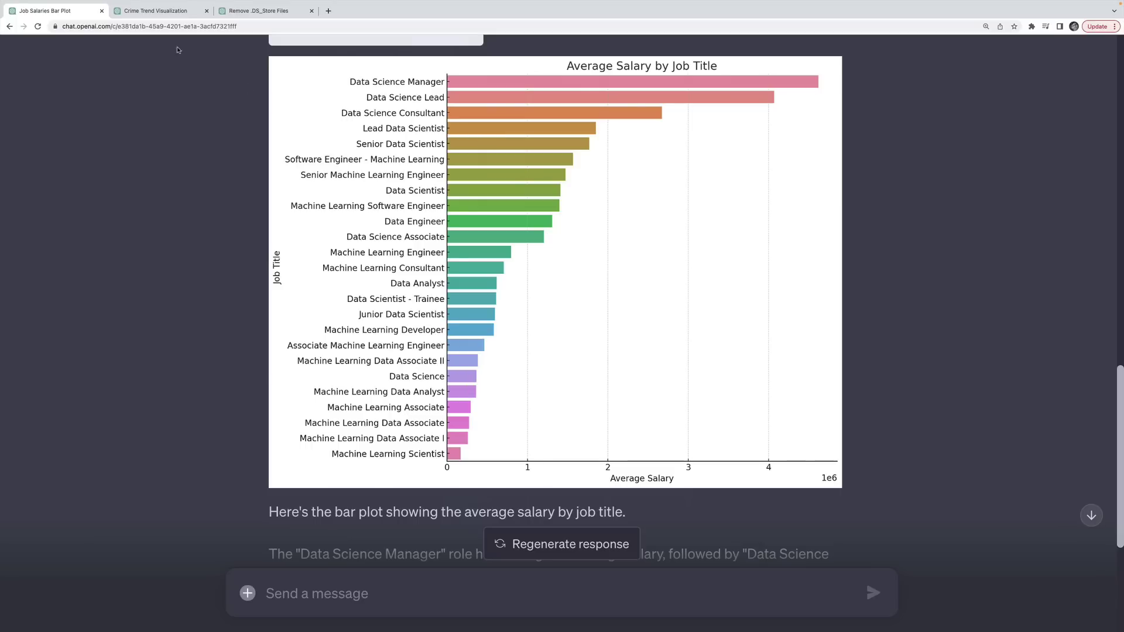
# Go to the Crime Trend Visualization conversation and its crimes-per-month chart from 2020 to May 2023
pyautogui.click(164, 13)
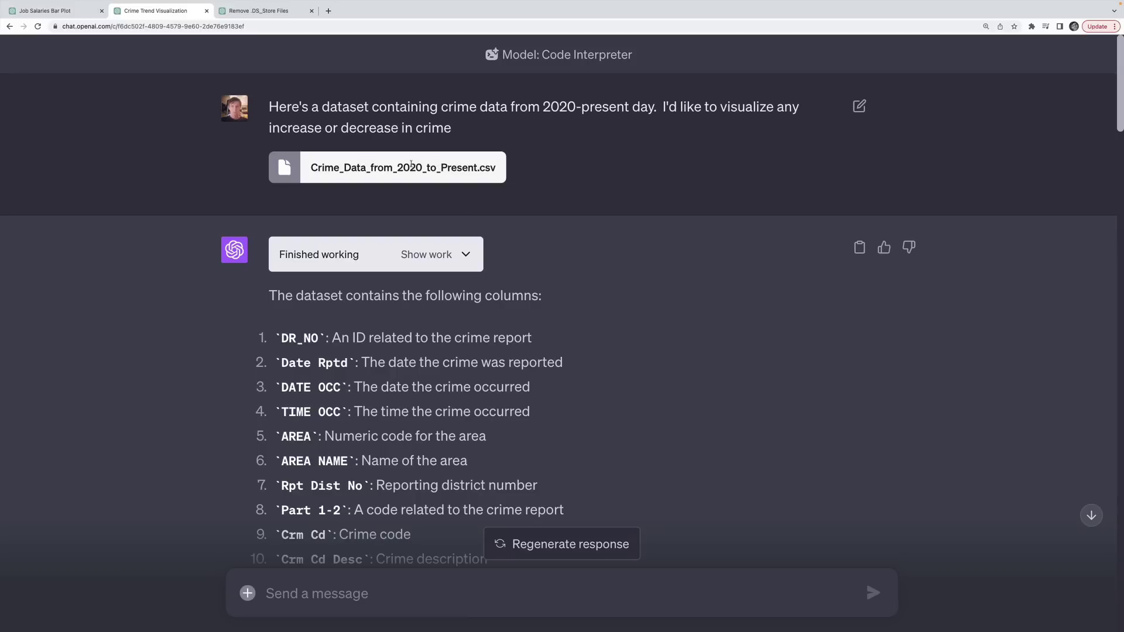
pyautogui.scroll(-10, 432, 210)
pyautogui.scroll(-20, 432, 209)
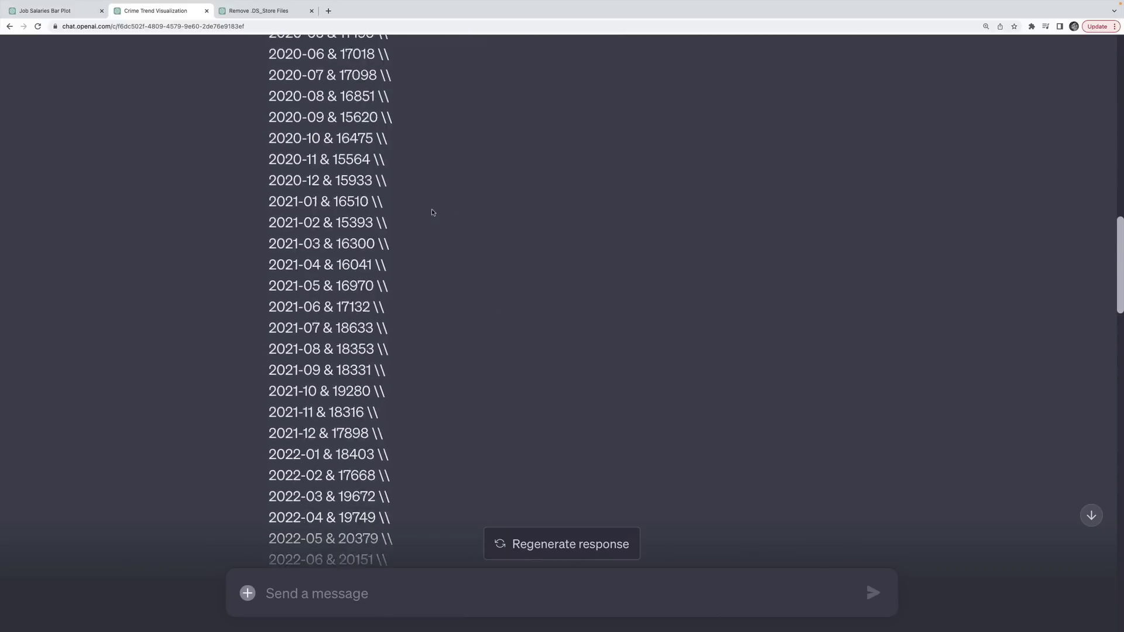
pyautogui.scroll(-17, 432, 212)
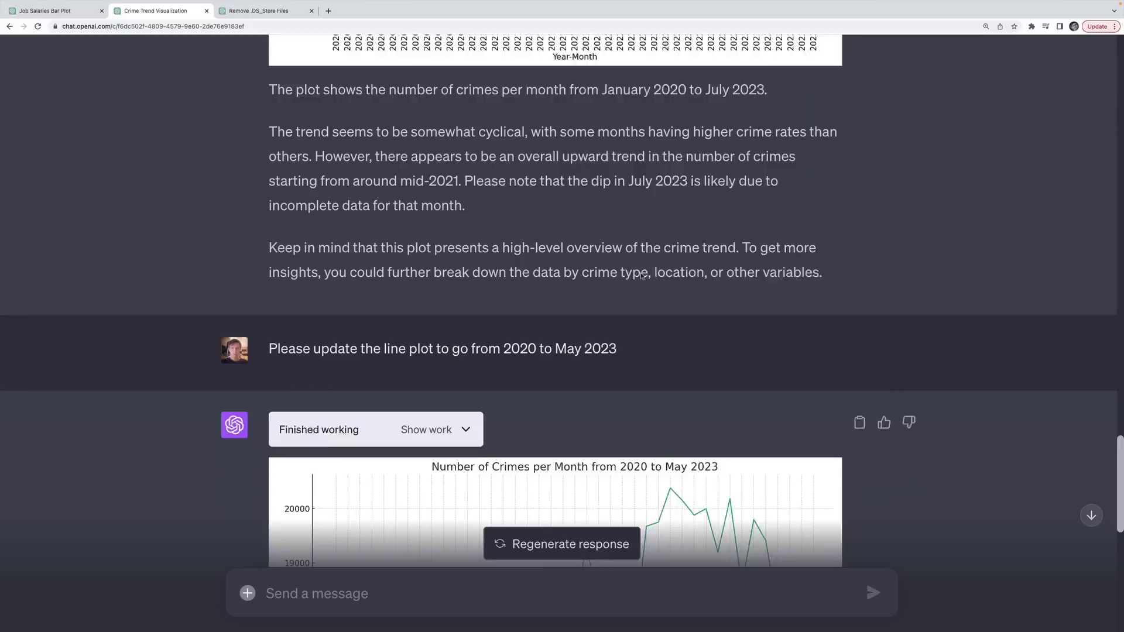
pyautogui.scroll(-1, 641, 276)
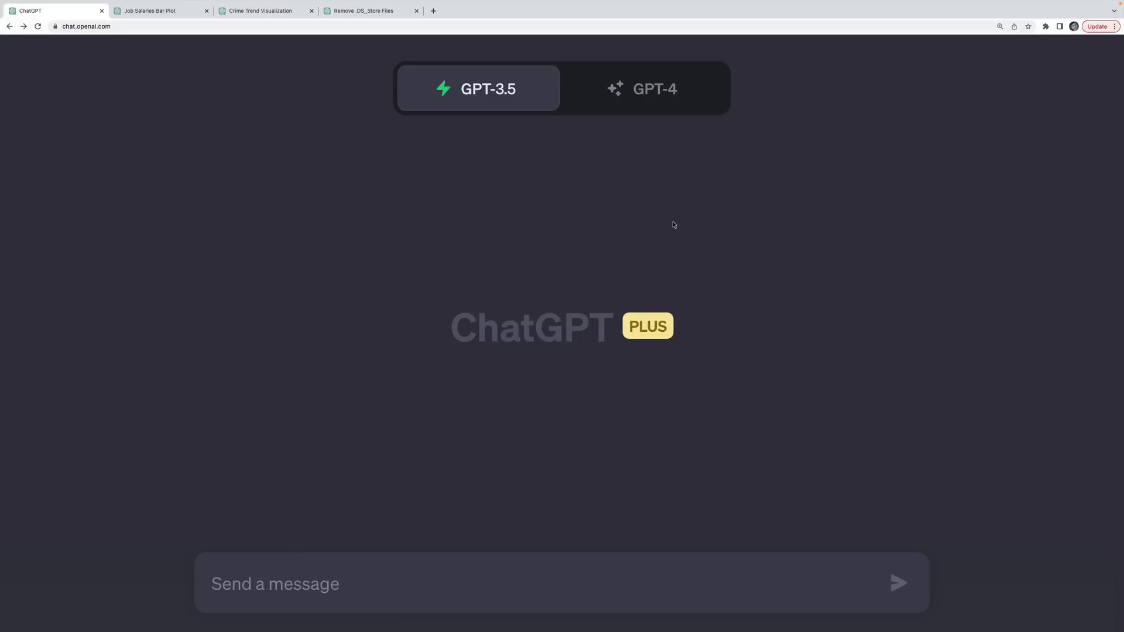
# Choose GPT-4 Code Interpreter mode, after briefly trying Plugins, and open the upload file chooser
pyautogui.click(649, 85)
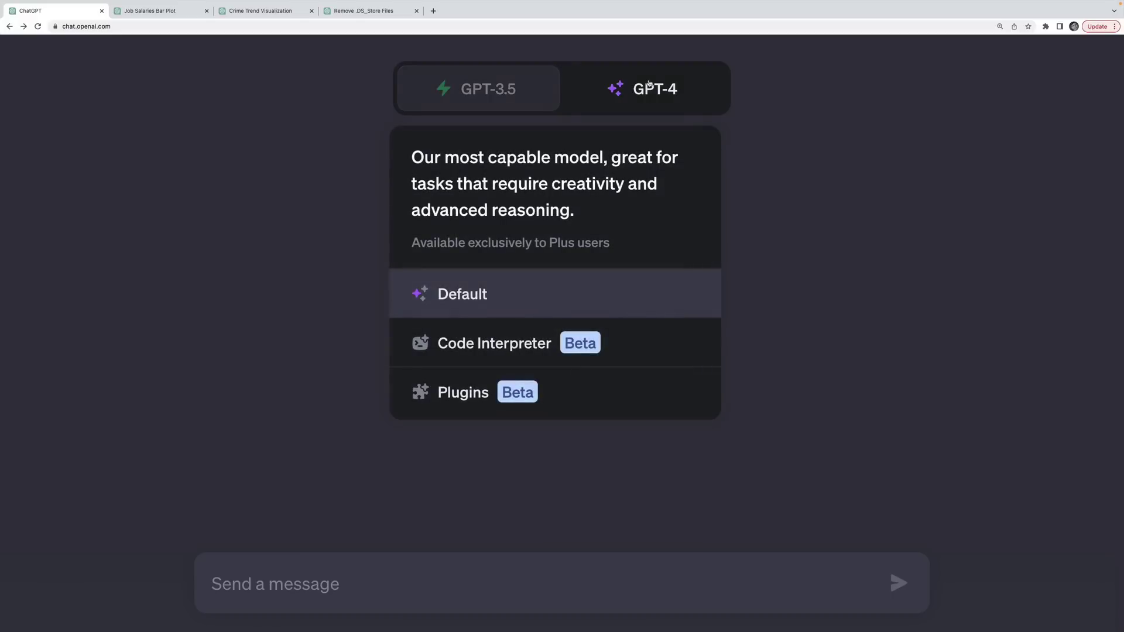
pyautogui.click(562, 345)
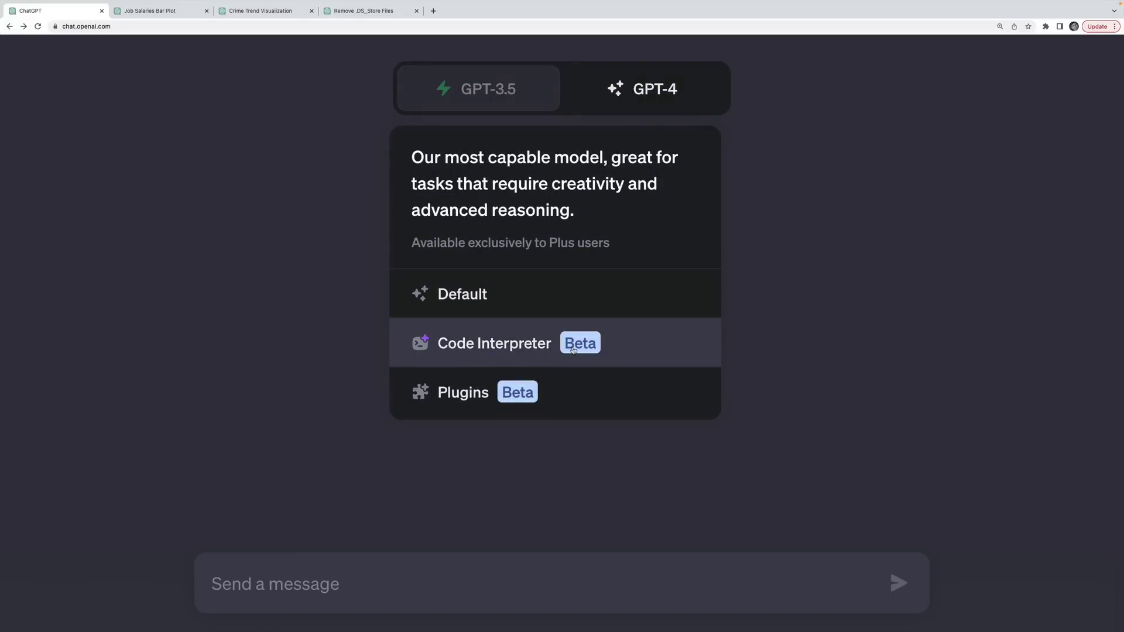
pyautogui.click(516, 403)
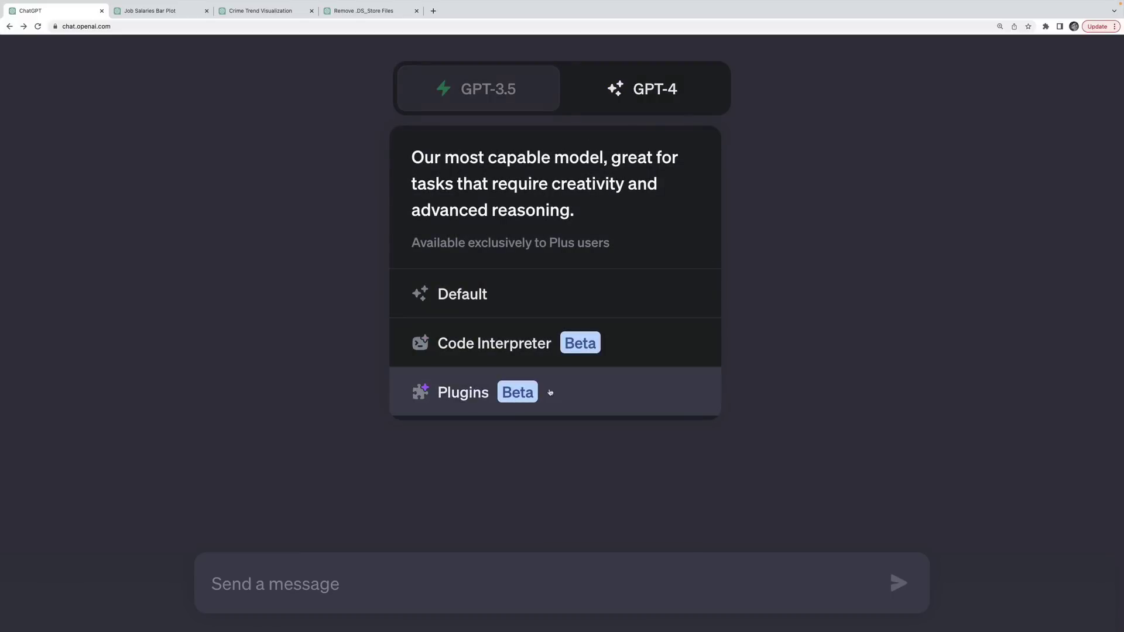
pyautogui.click(577, 345)
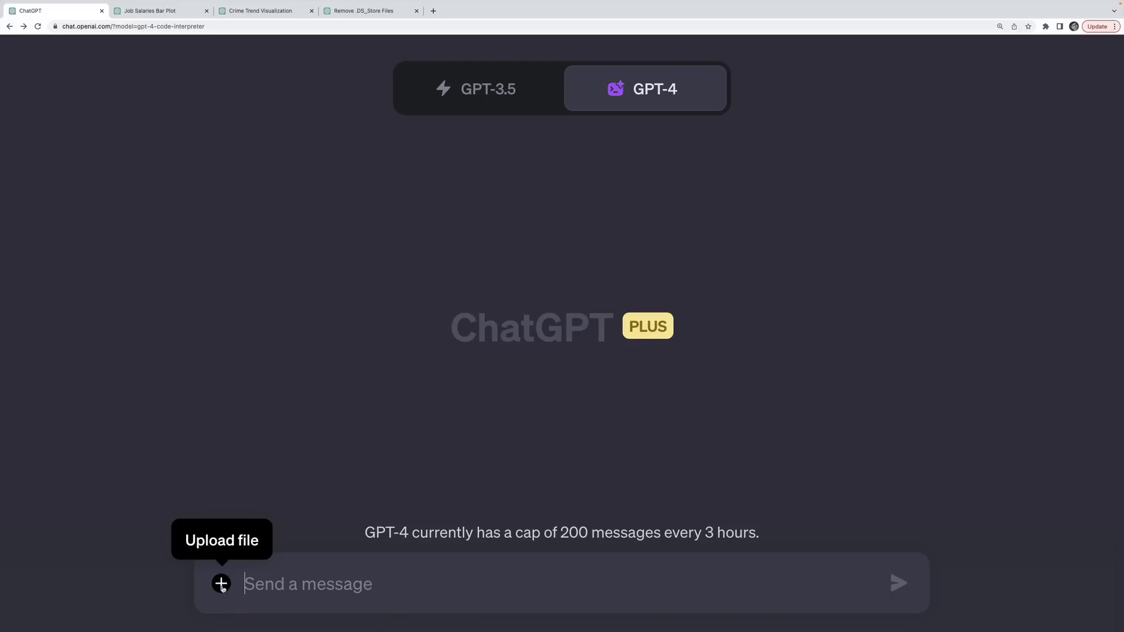
pyautogui.click(222, 585)
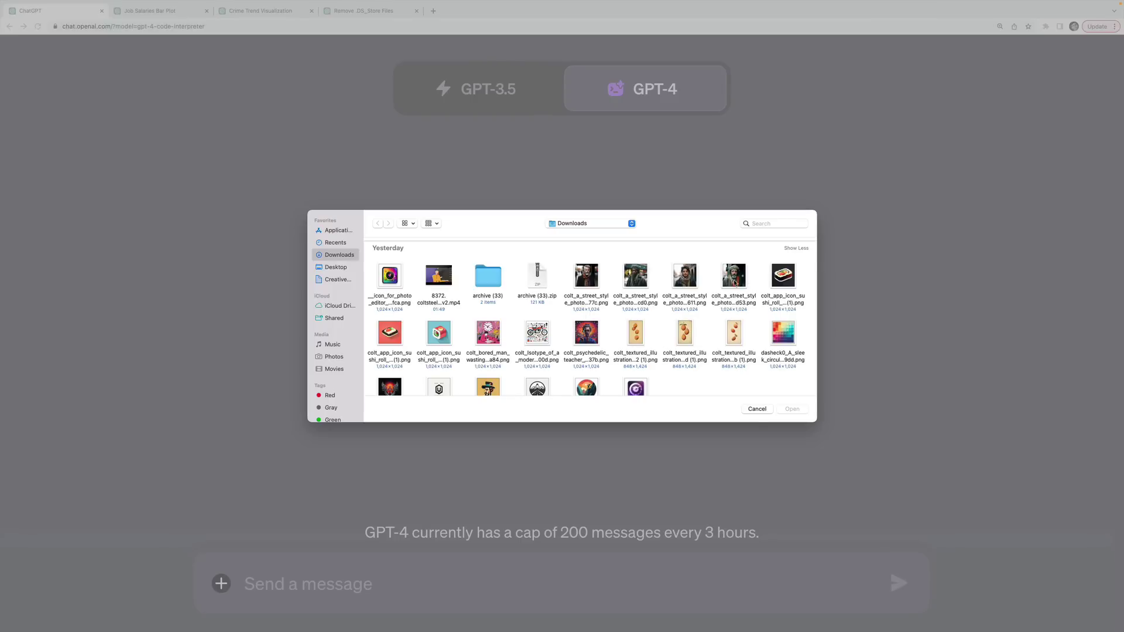
# Attach the street photo from Downloads and send 'Identify the face in the image'
pyautogui.click(737, 283)
pyautogui.doubleClick(738, 285)
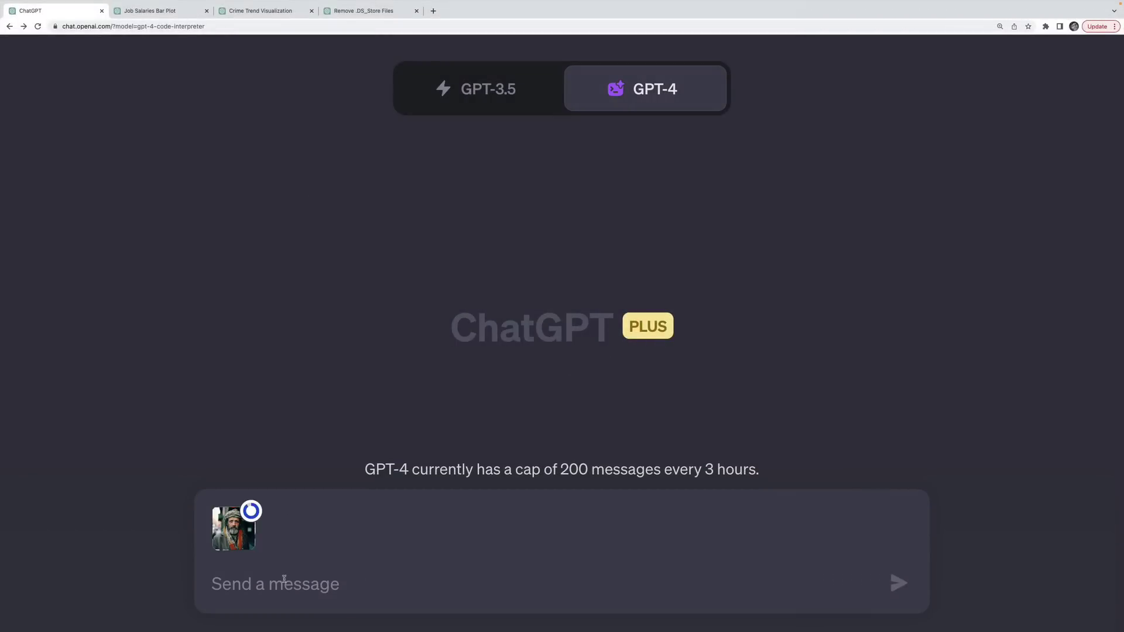
pyautogui.write('Iden')
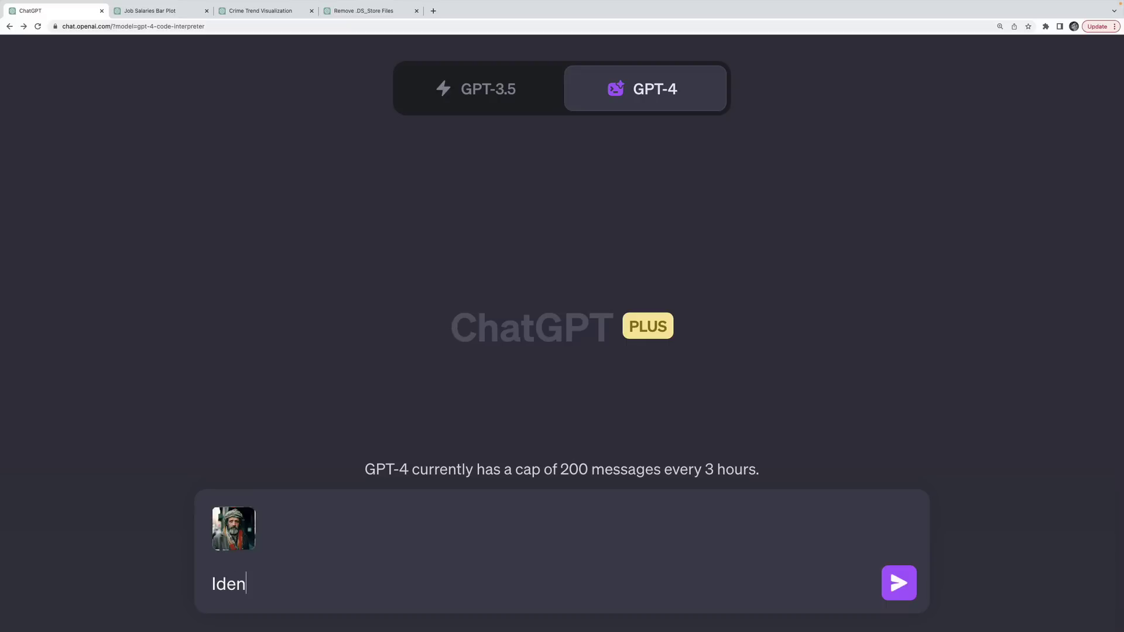
pyautogui.write('tify the face in the image')
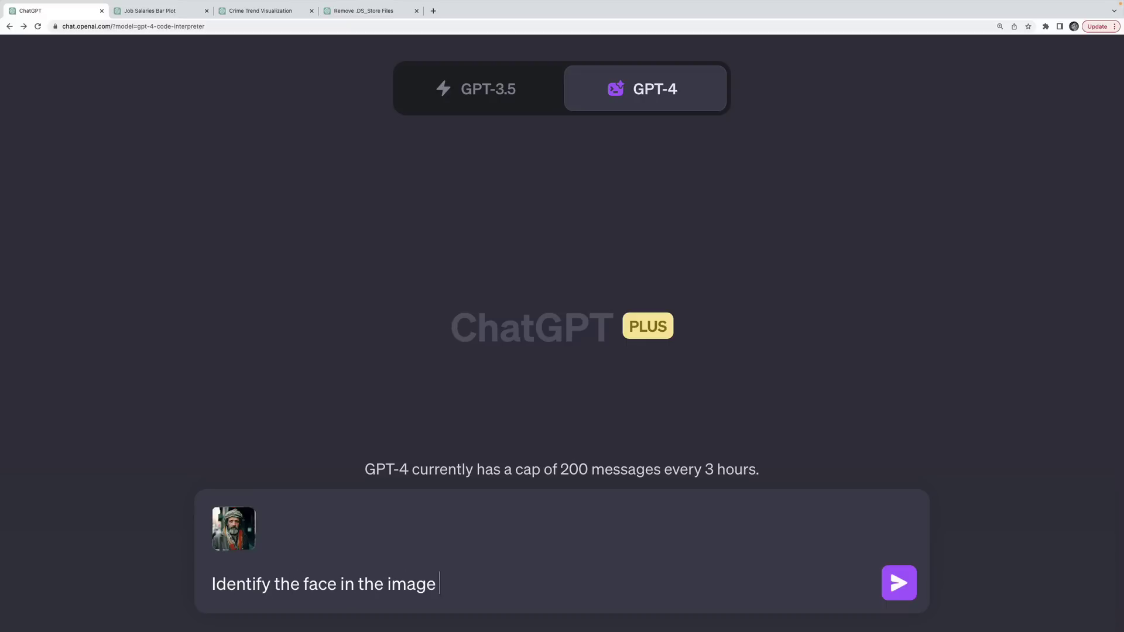
pyautogui.press('Return')
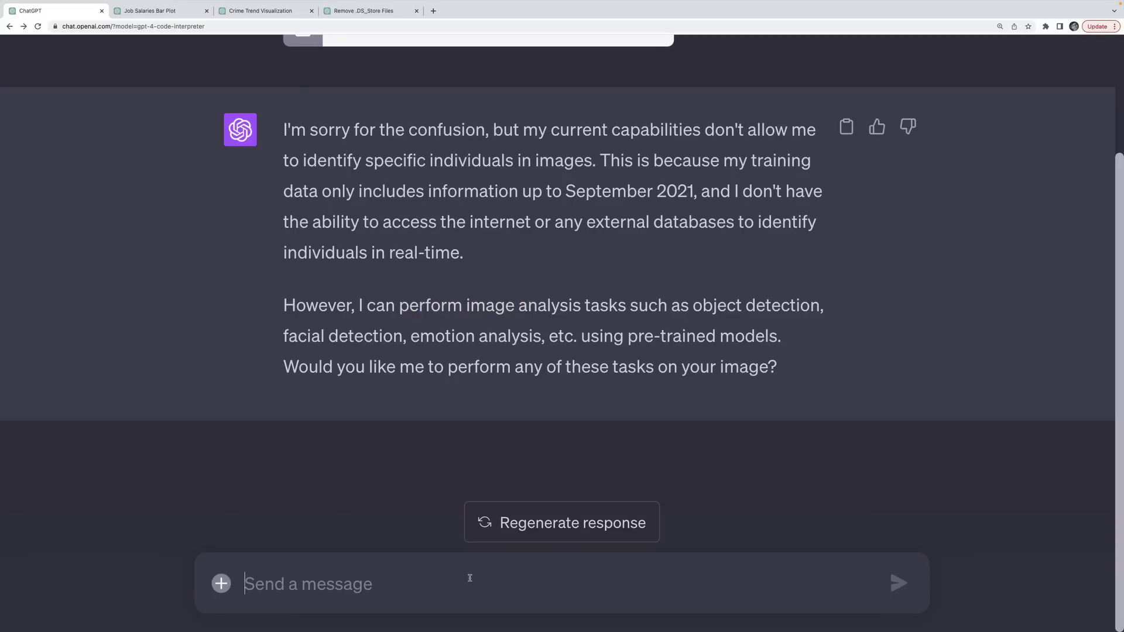
# Reply 'yes proceed' to the offered analysis and reveal the code behind the result
pyautogui.write('y')
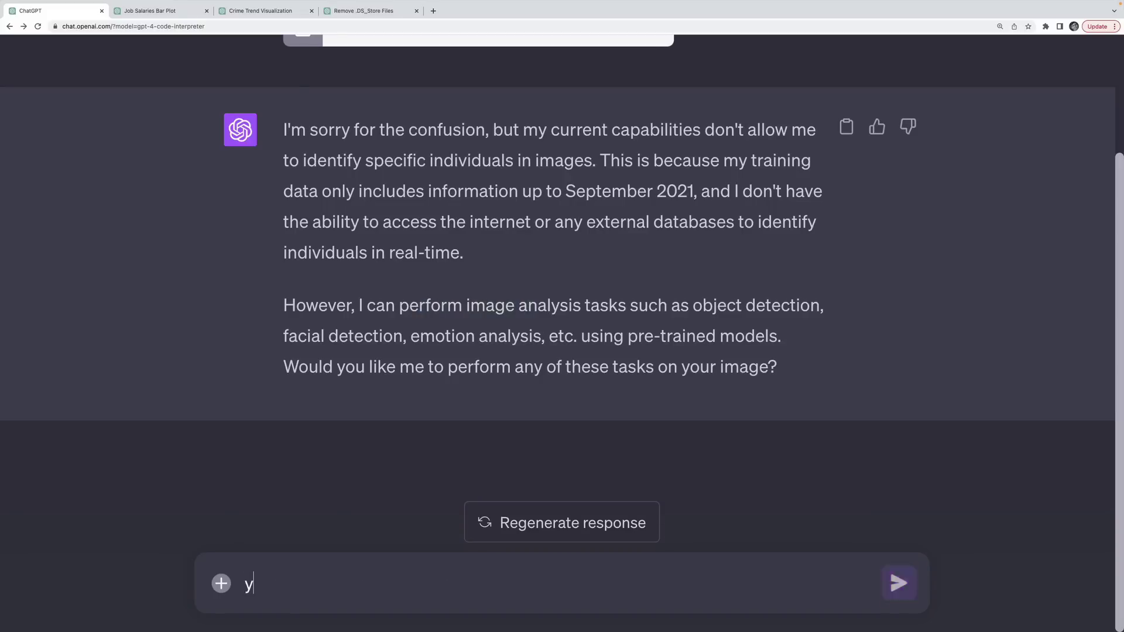
pyautogui.write('es proceed')
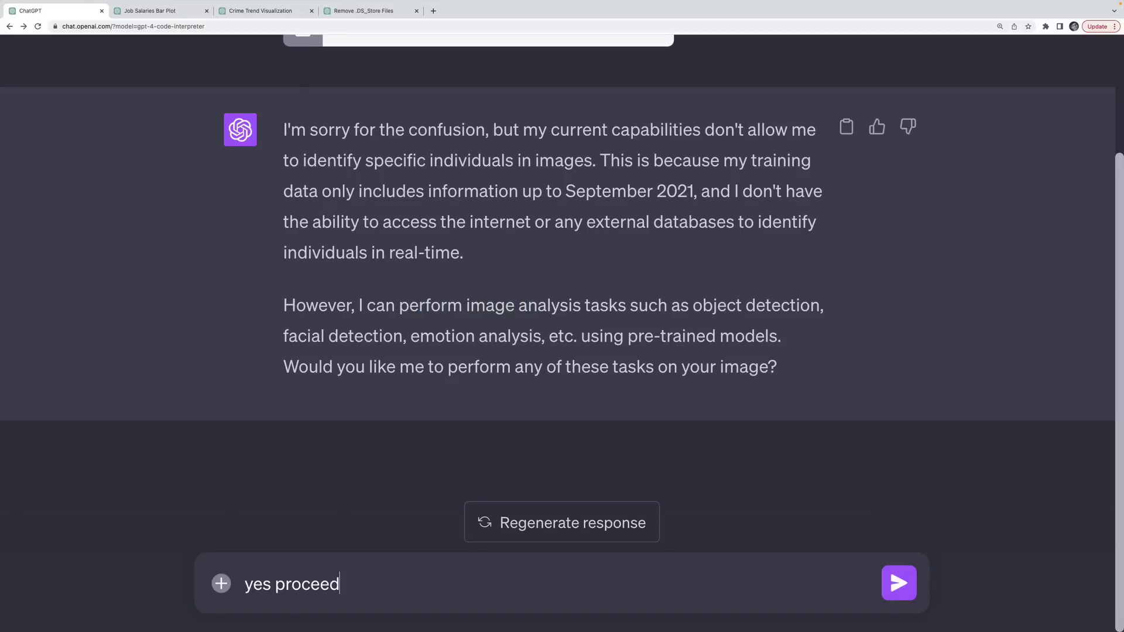
pyautogui.press('Return')
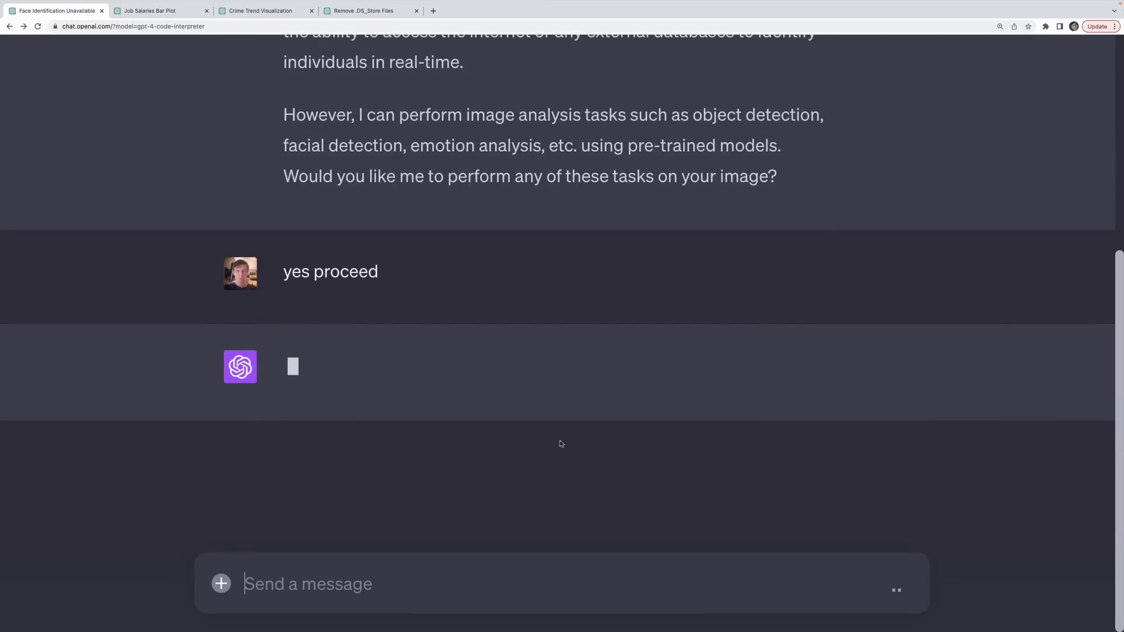
pyautogui.click(505, 358)
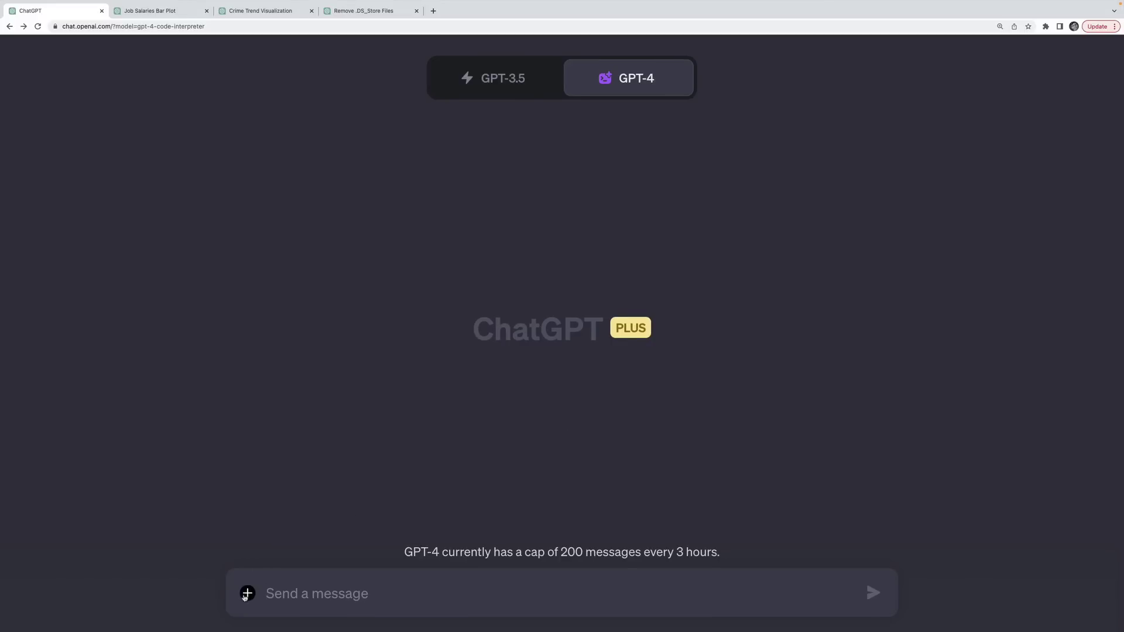
# Attach the bored man clock illustration and preview it at full size
pyautogui.click(246, 594)
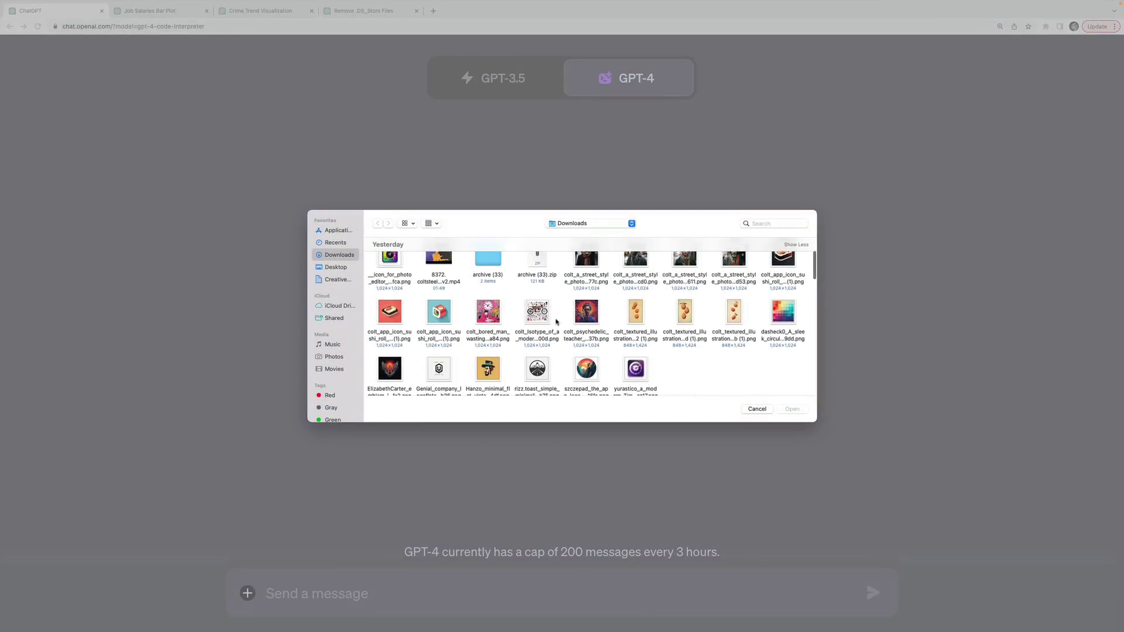
pyautogui.doubleClick(488, 311)
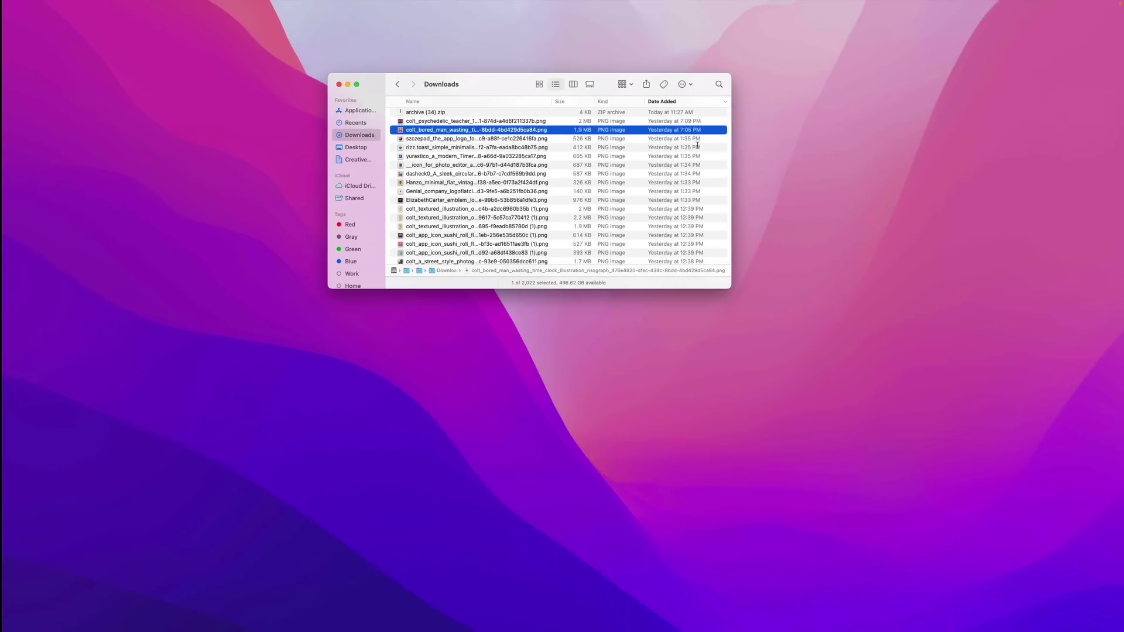
pyautogui.press('space')
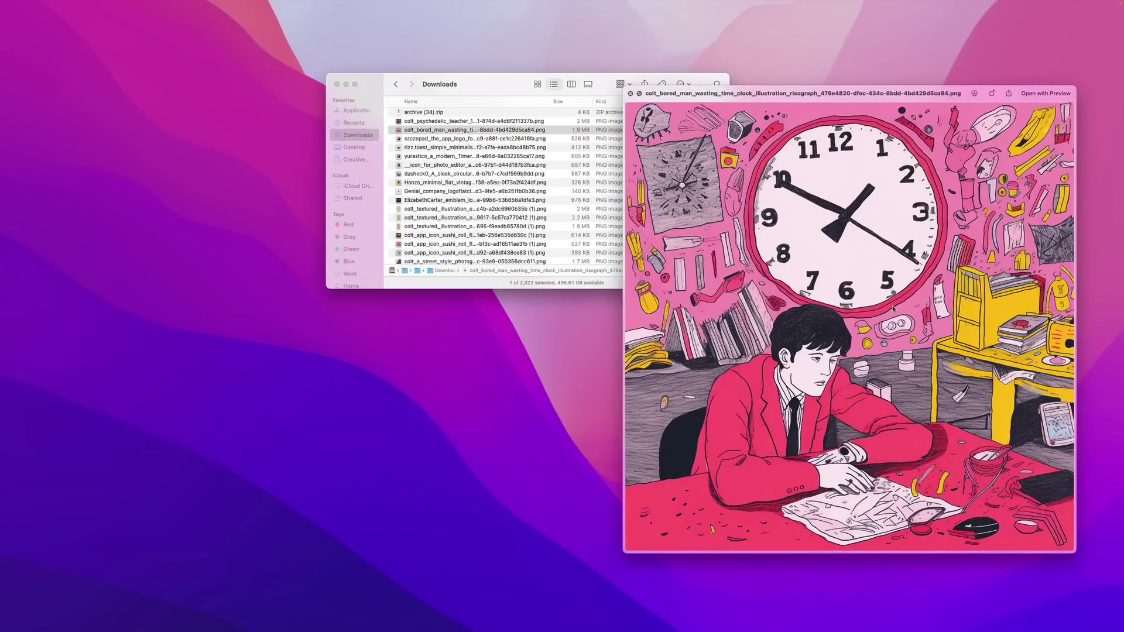
pyautogui.press('space')
pyautogui.hotkey('ctrl', 'Left')
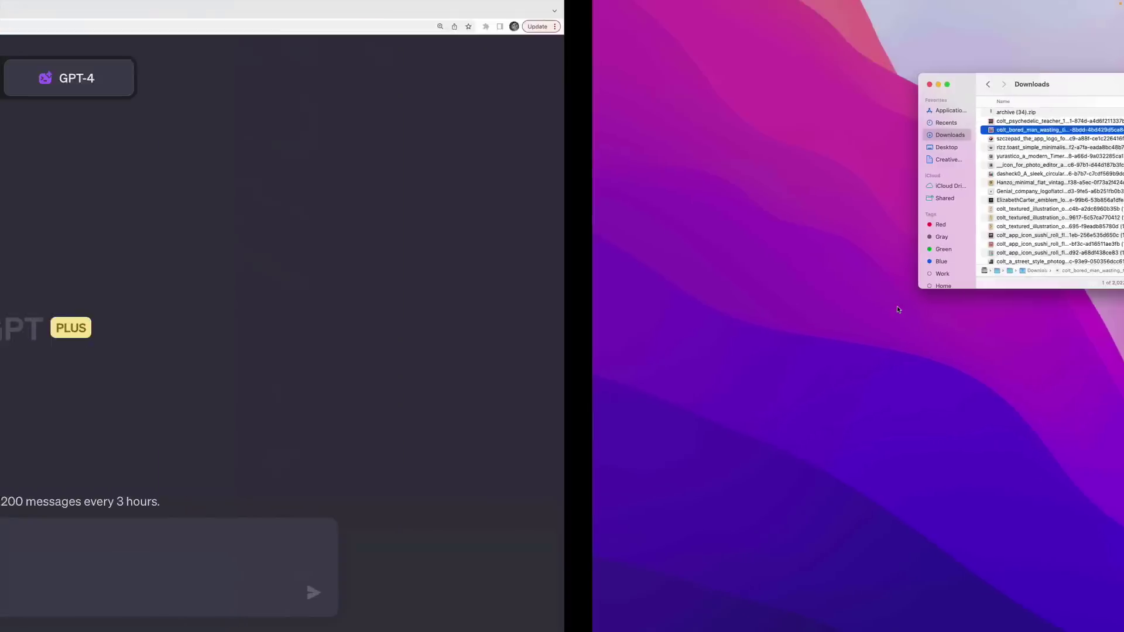
# Request a 5-colour palette from the image, saved as a PNG with a download link
pyautogui.click(395, 592)
pyautogui.write('Gen')
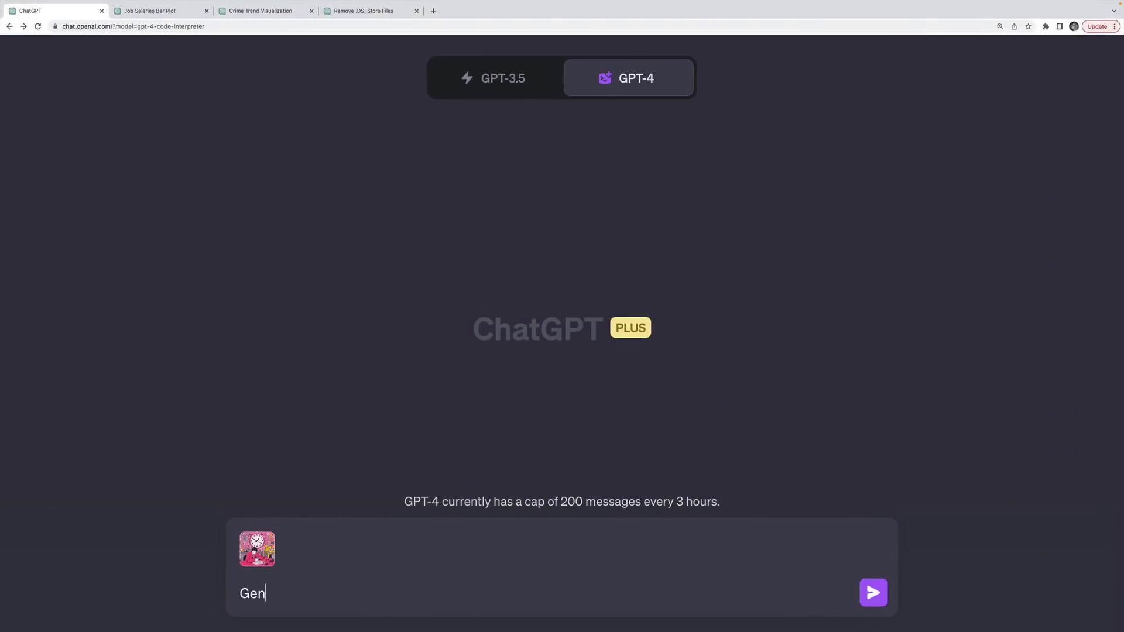
pyautogui.write('erate me a color palet')
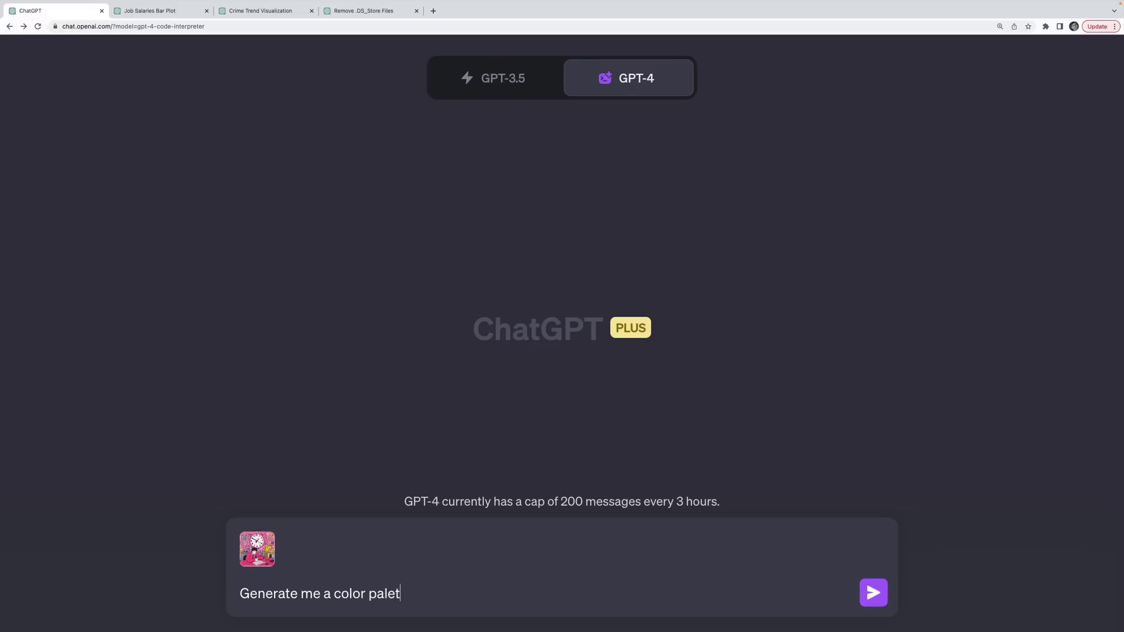
pyautogui.write('te of 5 colors from t')
pyautogui.write('he above ima')
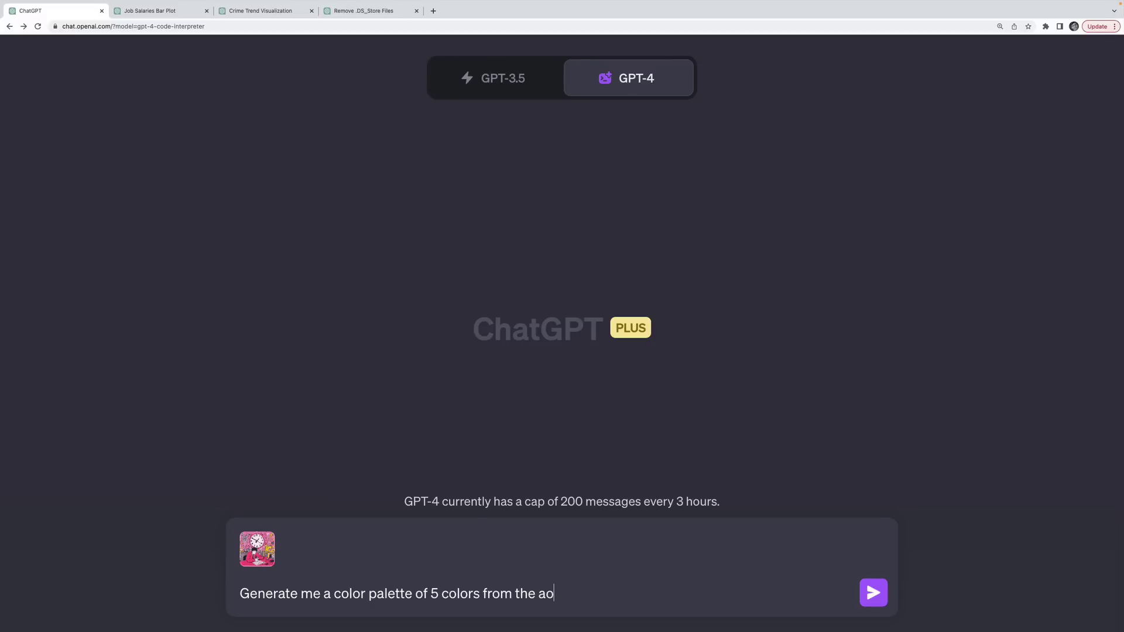
pyautogui.write('ge.  Sa')
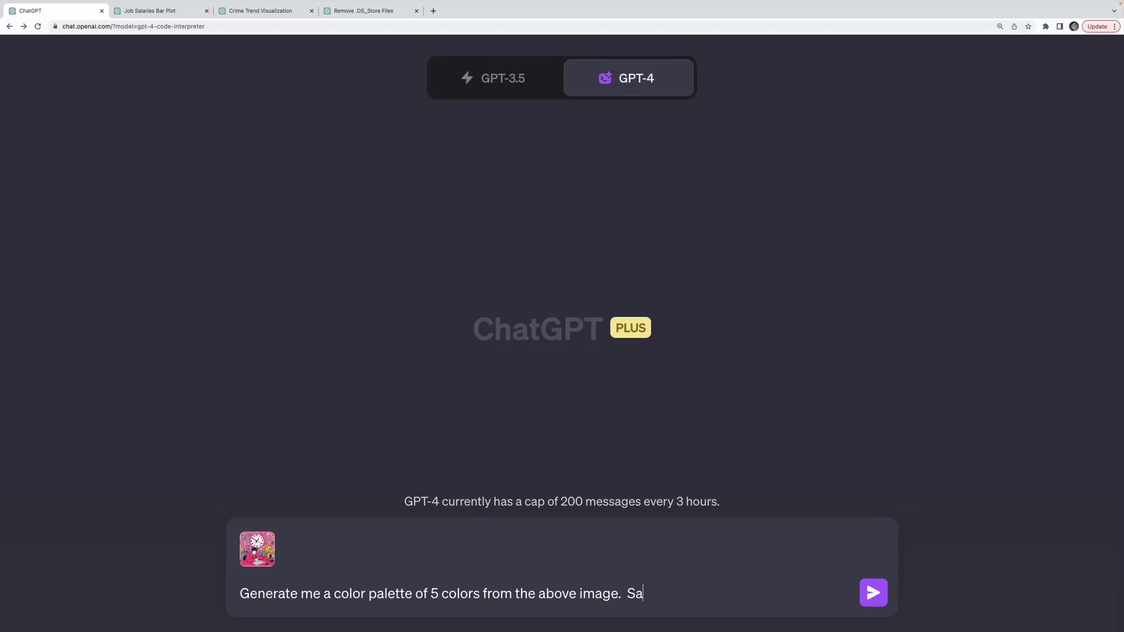
pyautogui.write('ve the result to a pn')
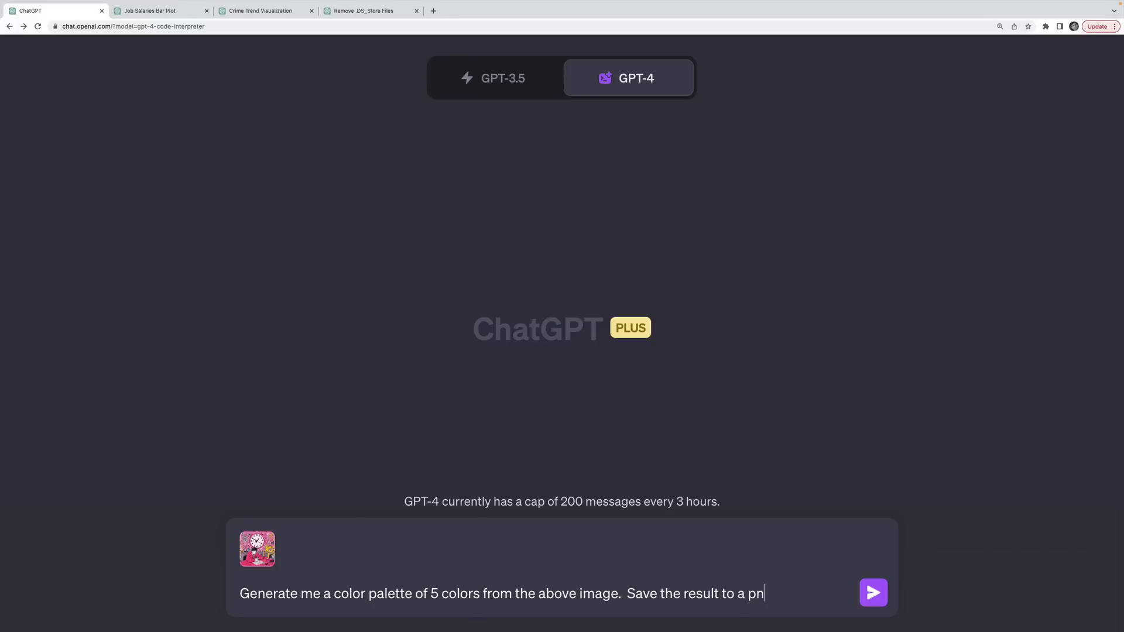
pyautogui.write('g file and provide me with a donw')
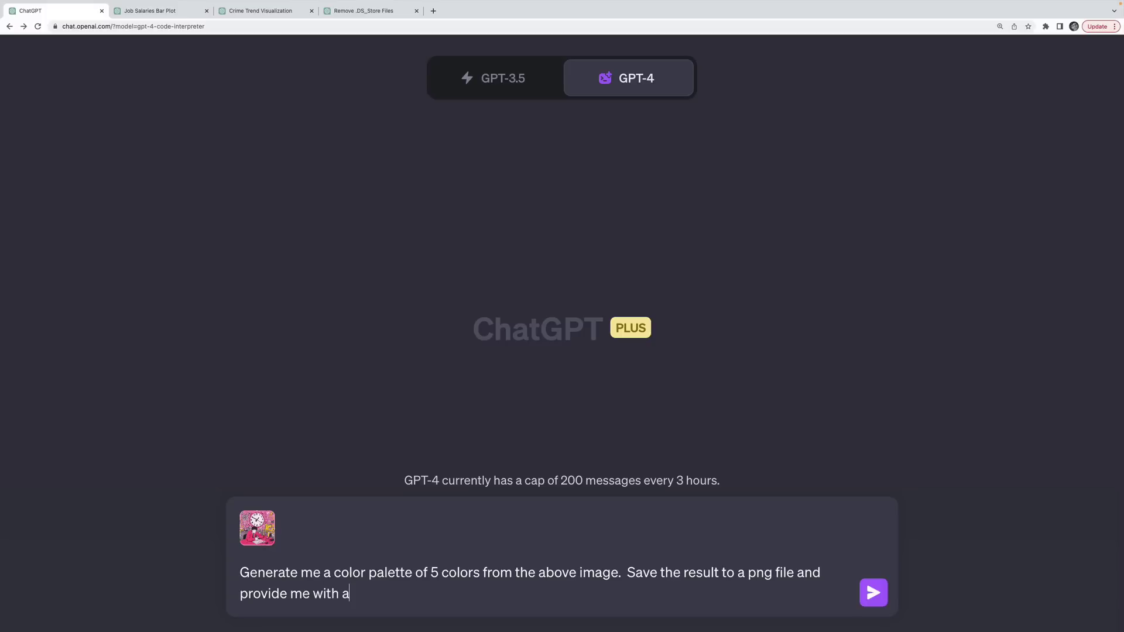
pyautogui.press('BackSpace')
pyautogui.press('BackSpace')
pyautogui.write('wnload link')
pyautogui.press('Return')
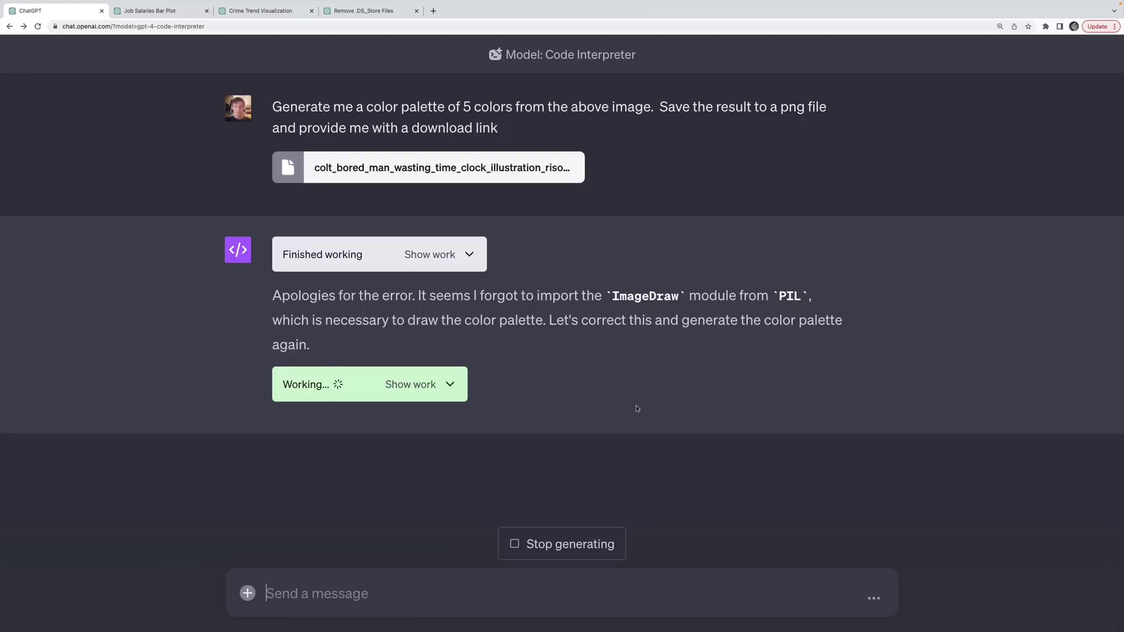
# Inspect the code of both palette attempts and download color_palette (1).png
pyautogui.click(469, 254)
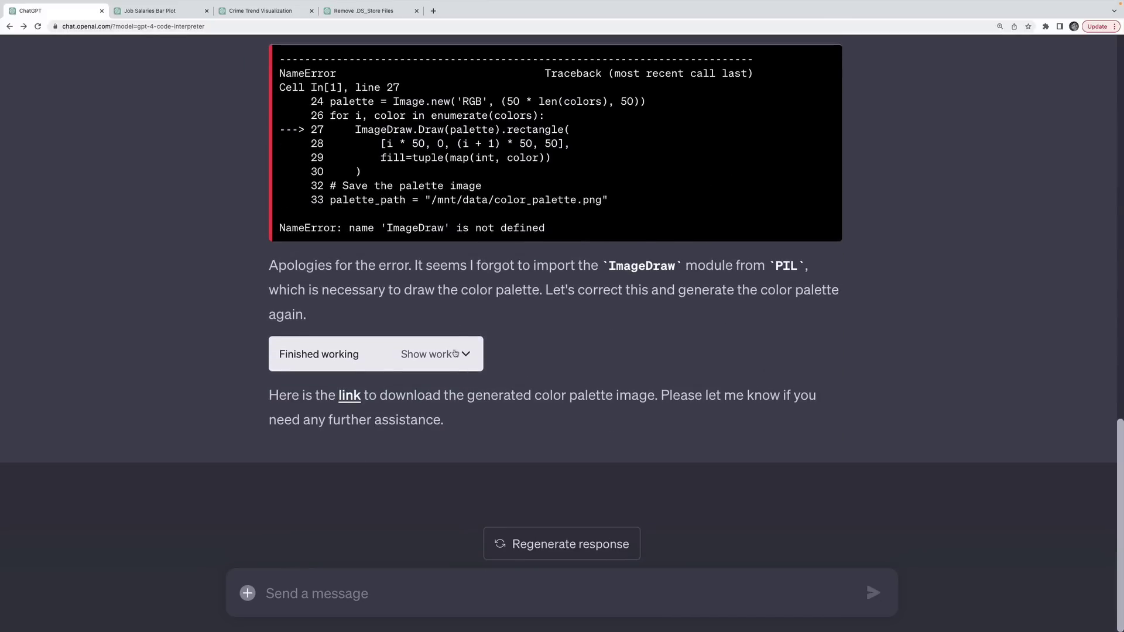
pyautogui.click(455, 353)
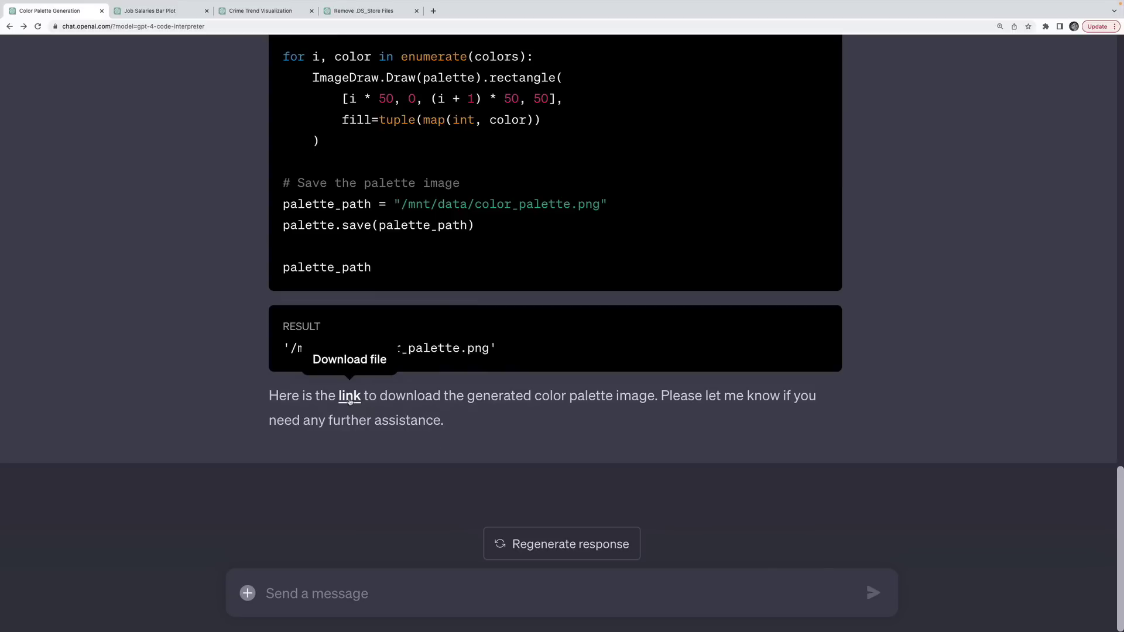
pyautogui.click(358, 397)
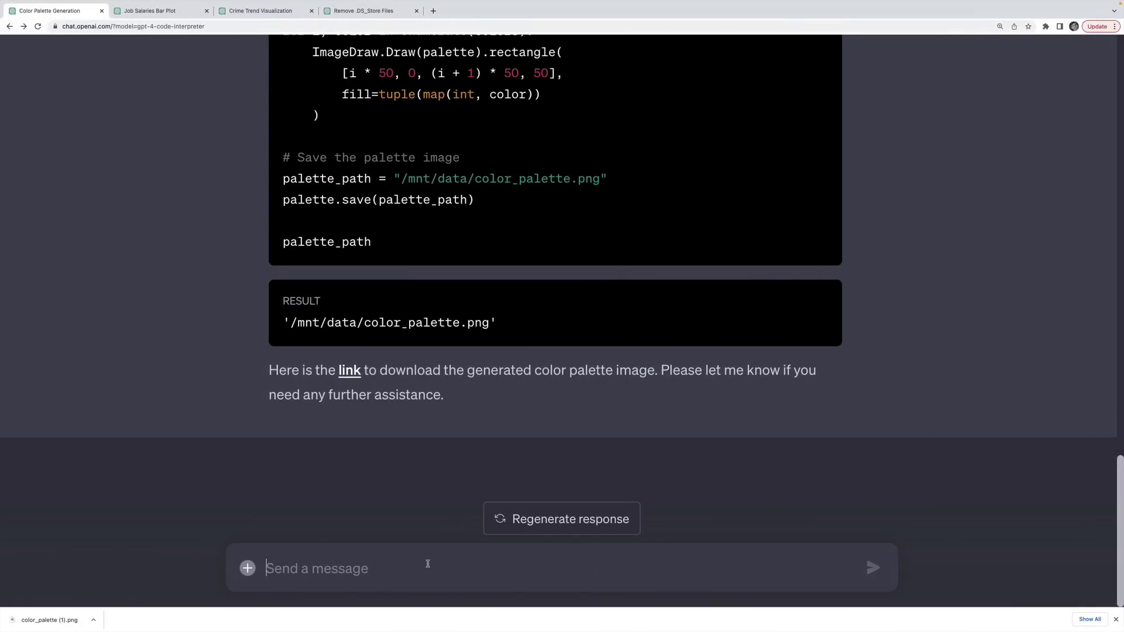
# Ask for hex-code annotations on each palette colour, then download and open the annotated image
pyautogui.write('please add he')
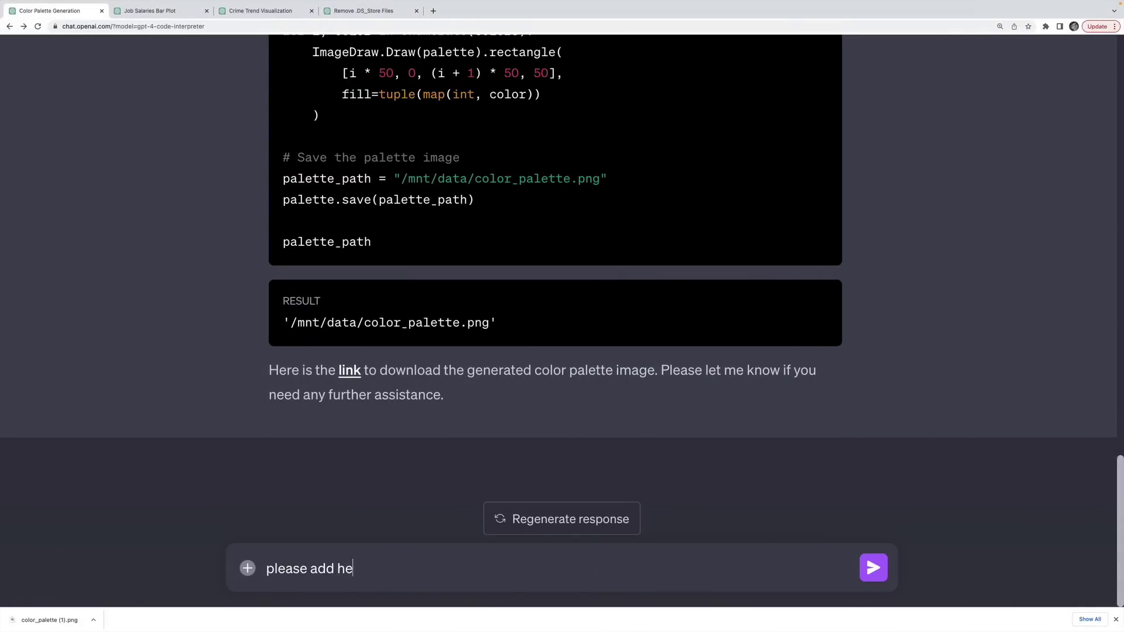
pyautogui.write('x-code annotations to t')
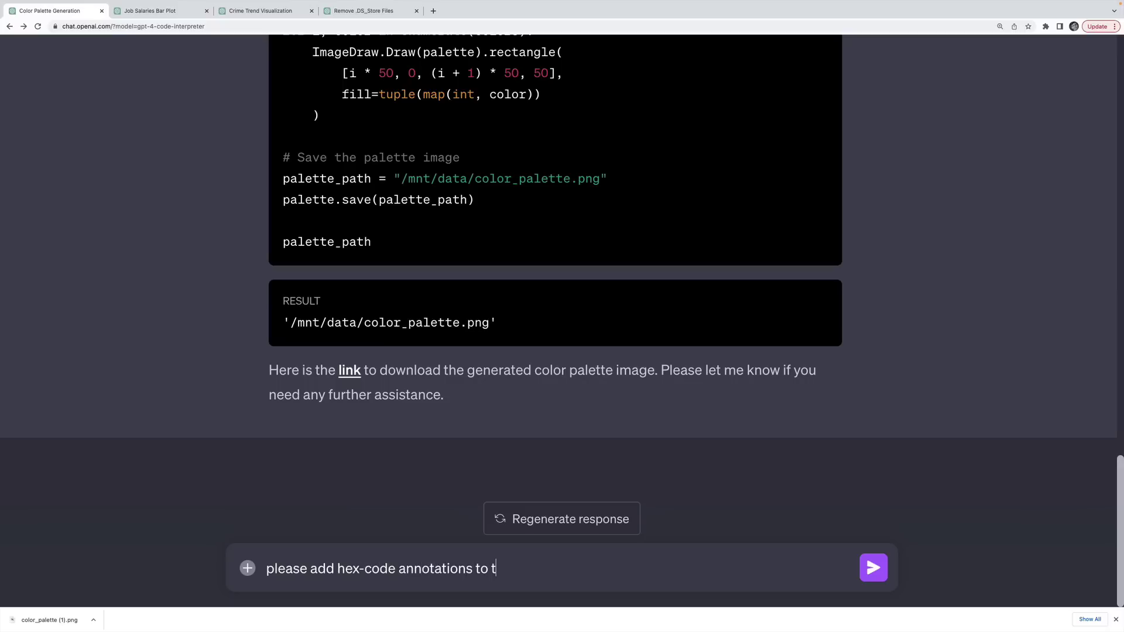
pyautogui.press('BackSpace')
pyautogui.write('each color in the pa')
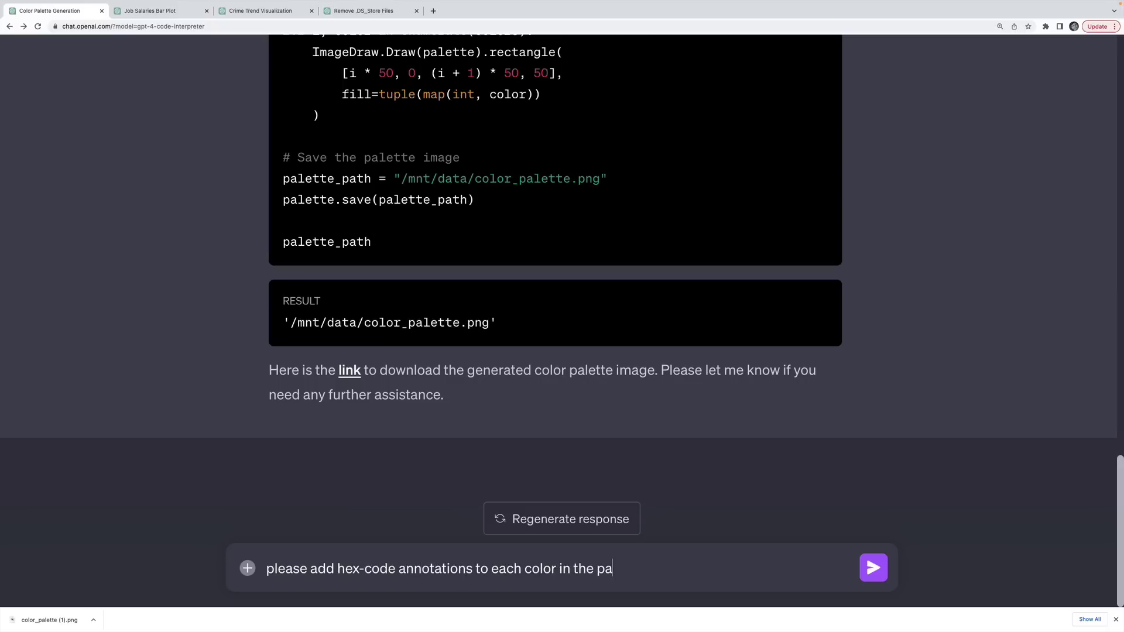
pyautogui.write('lette')
pyautogui.press('Return')
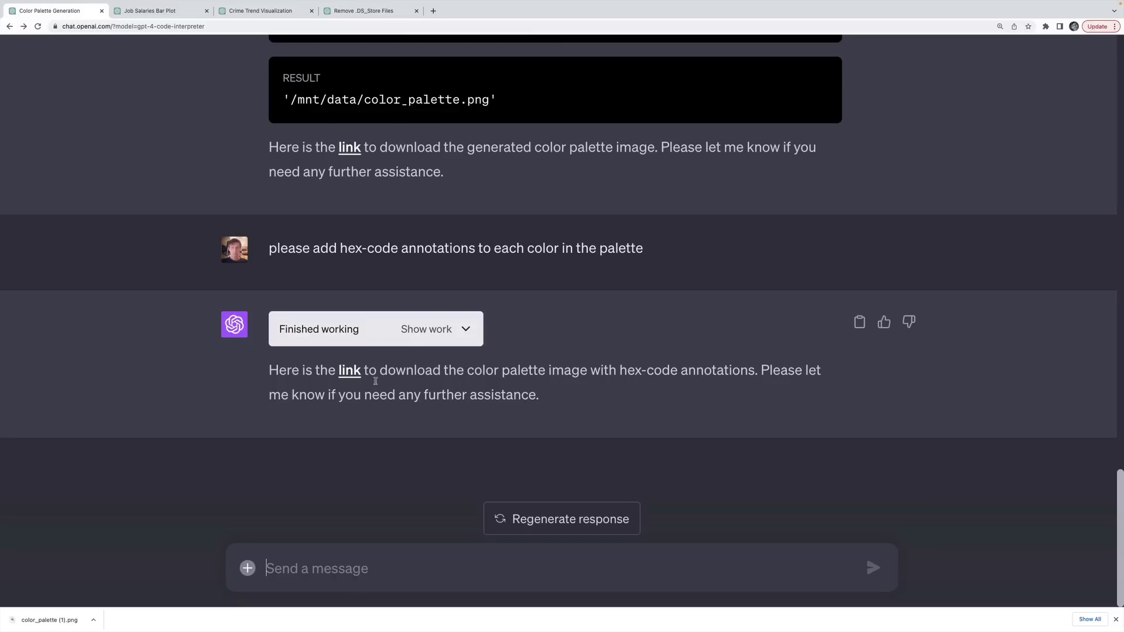
pyautogui.click(354, 374)
pyautogui.click(50, 620)
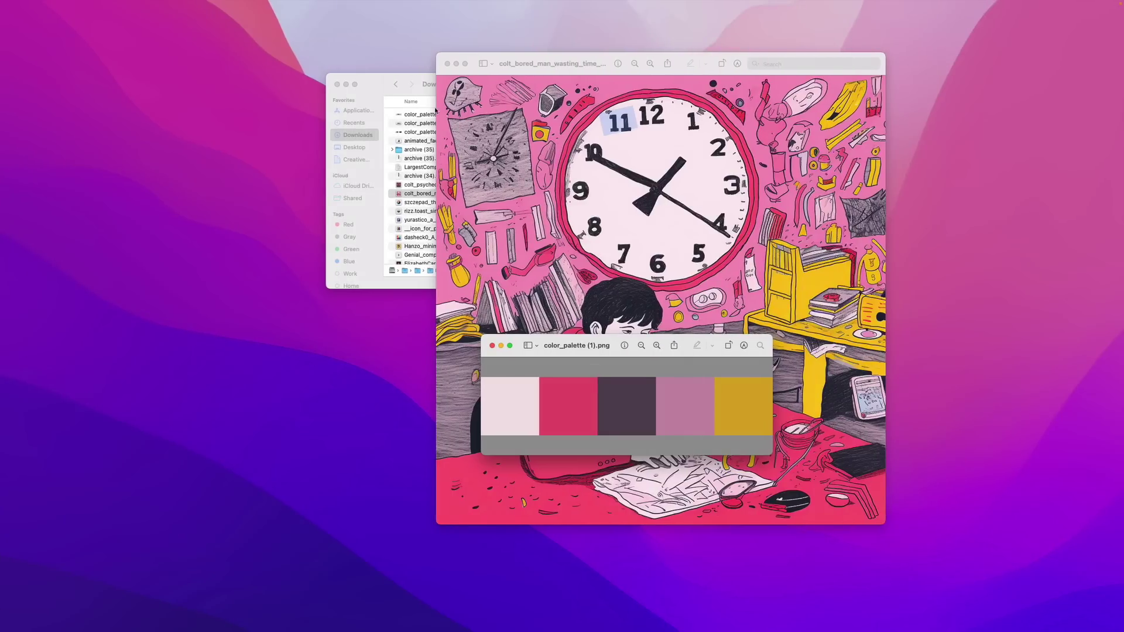
# Quick Look color_palette_annotated.png in Downloads and zoom around its five hex-labelled swatches
pyautogui.click(435, 109)
pyautogui.click(413, 113)
pyautogui.press('space')
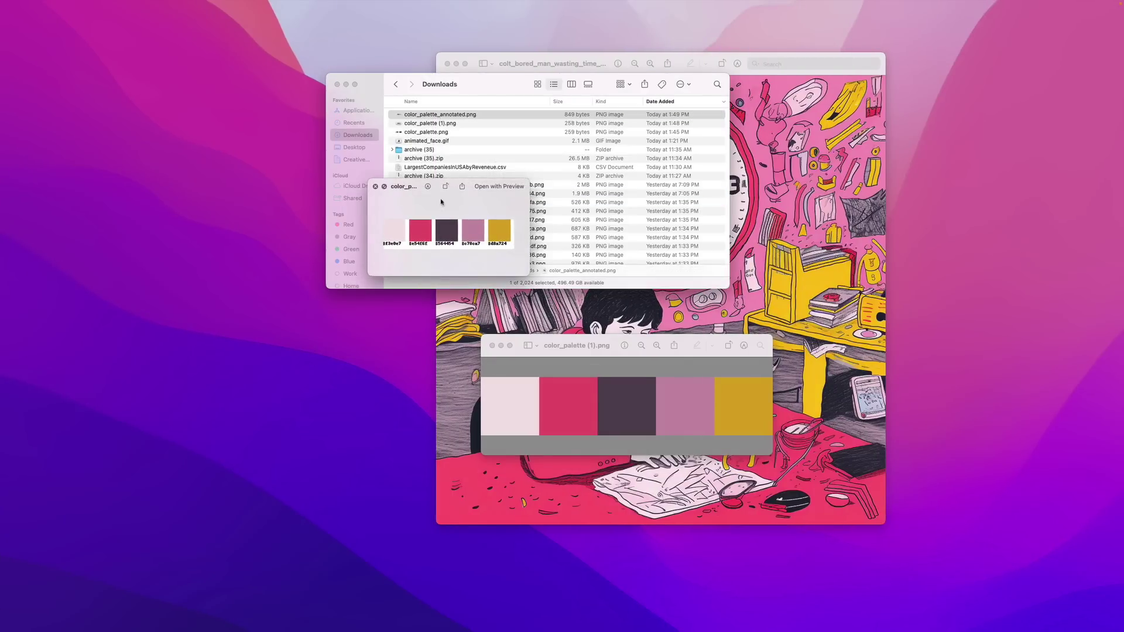
pyautogui.scroll(6, 439, 235)
pyautogui.scroll(-2, 439, 236)
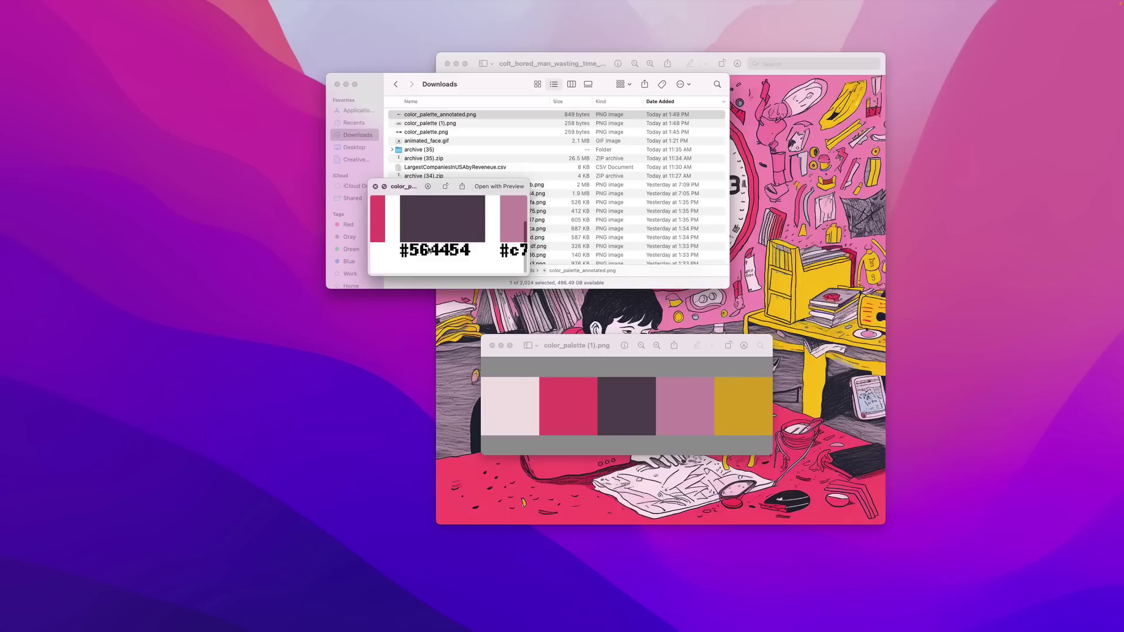
pyautogui.scroll(-4, 430, 250)
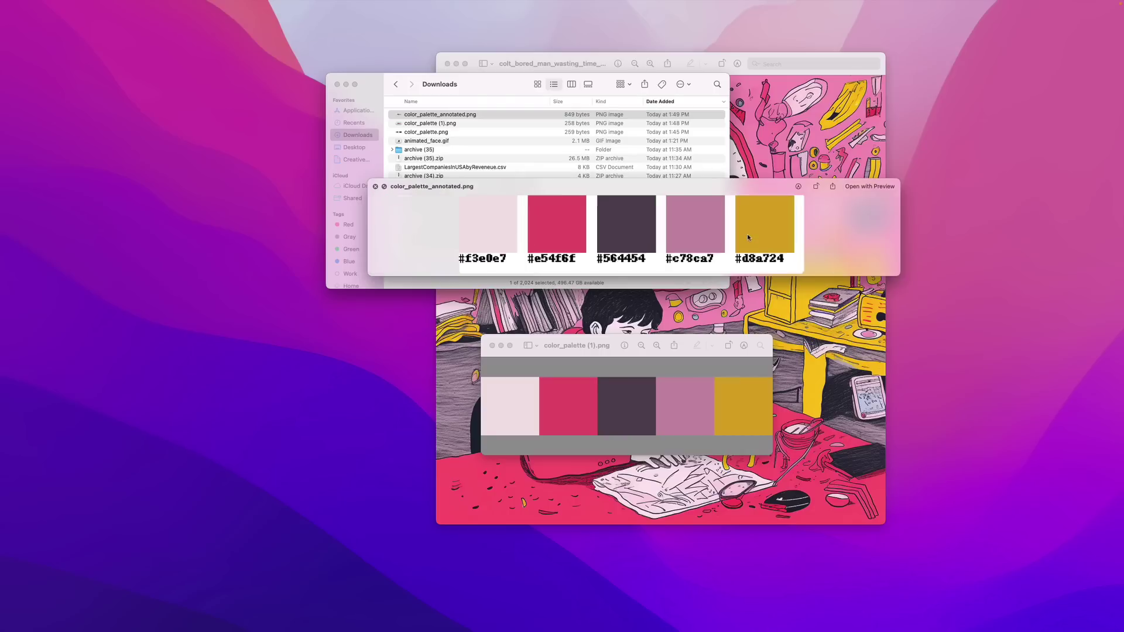
pyautogui.scroll(3, 747, 233)
pyautogui.scroll(-3, 760, 240)
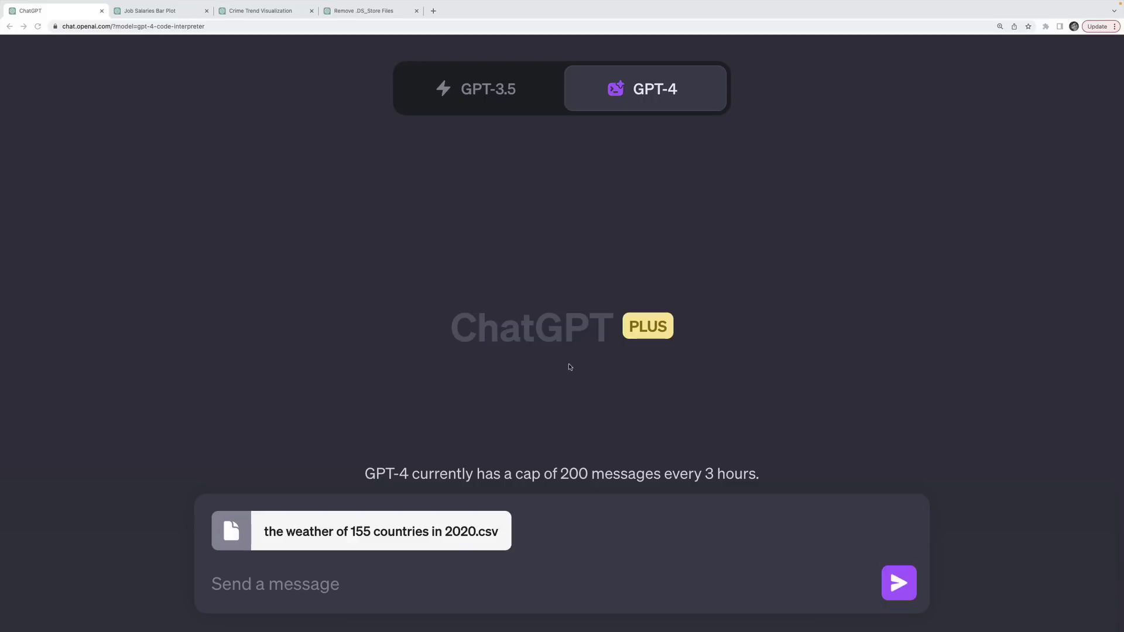
# Paste the question about the highest and lowest 2020 average temperatures into the message box
pyautogui.click(442, 603)
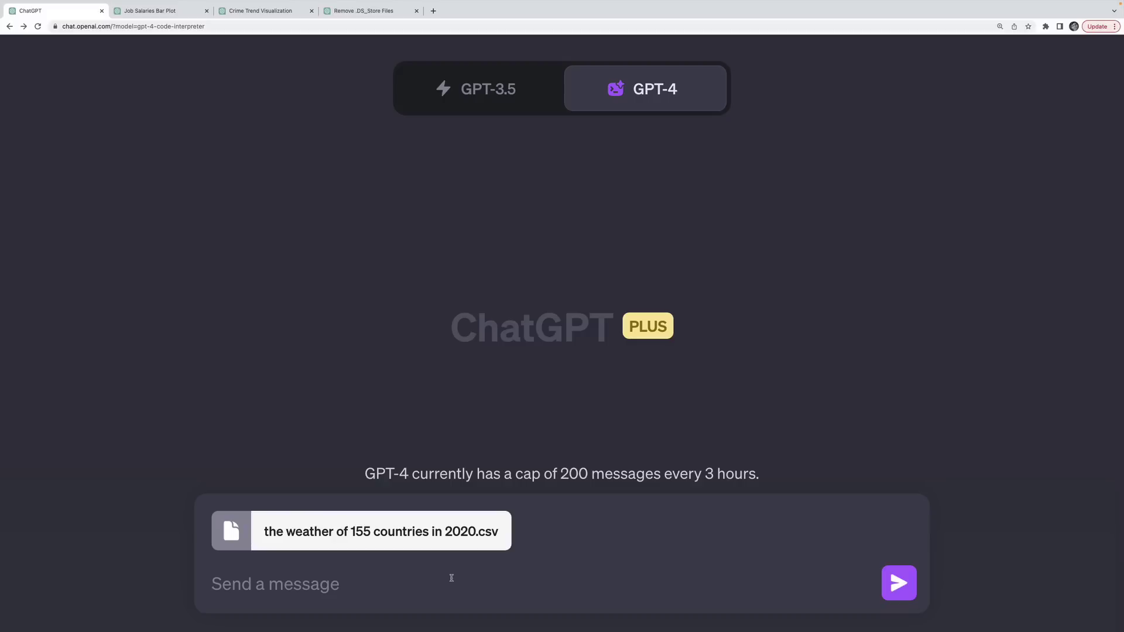
pyautogui.write('Which countries had the highest average temperature and lowest average temperature in 2020')
# Send the temperature question and briefly expand the running analysis code
pyautogui.press('Return')
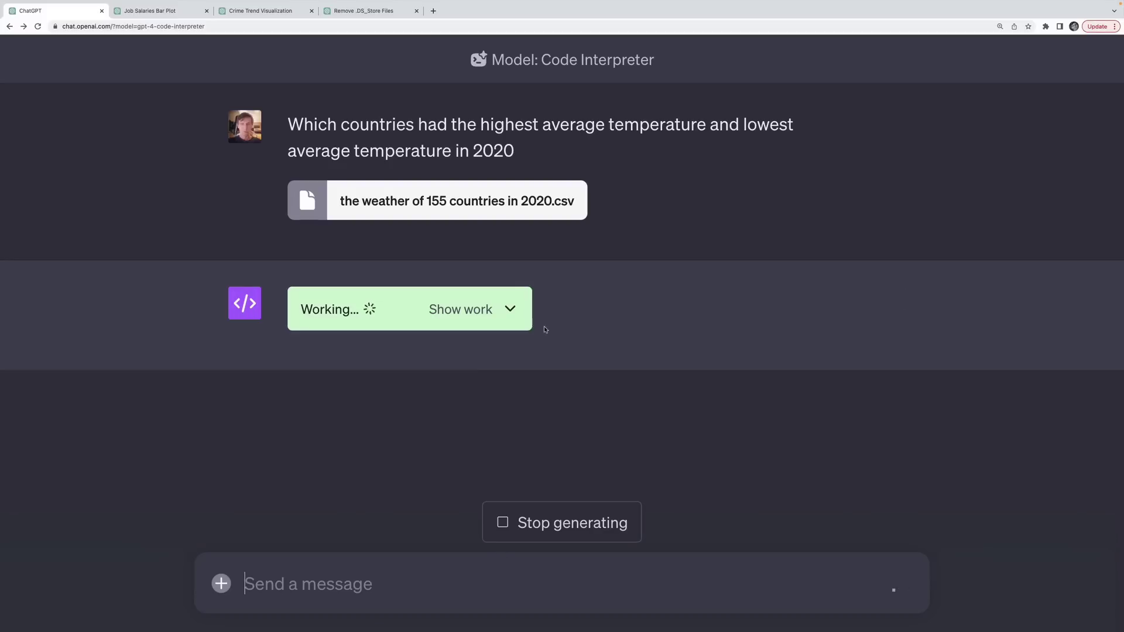
pyautogui.click(523, 313)
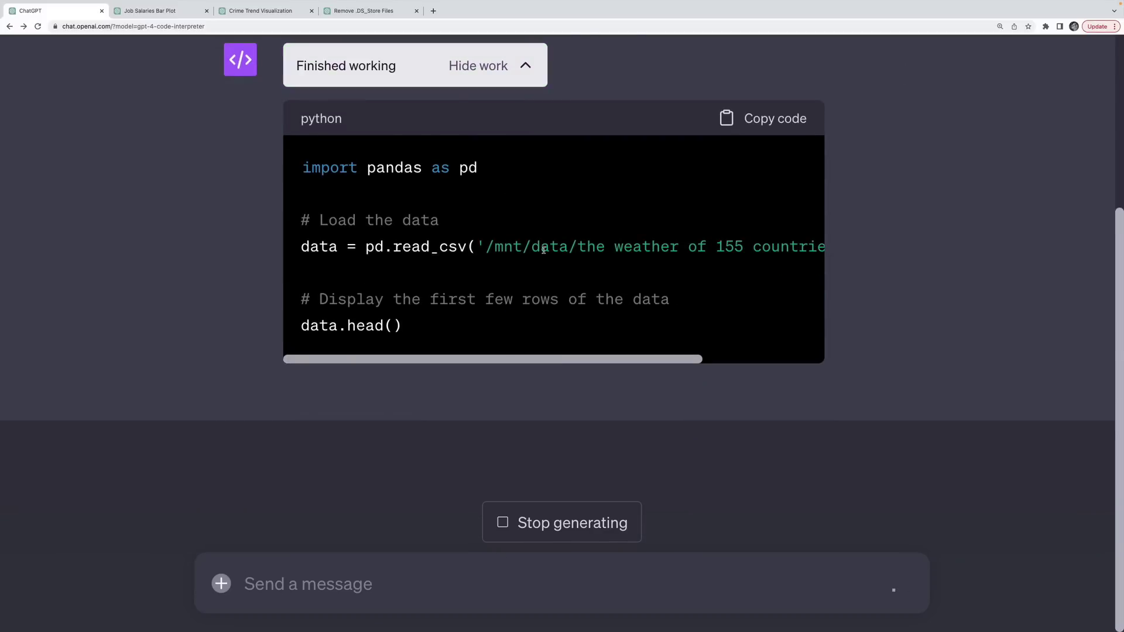
pyautogui.click(530, 69)
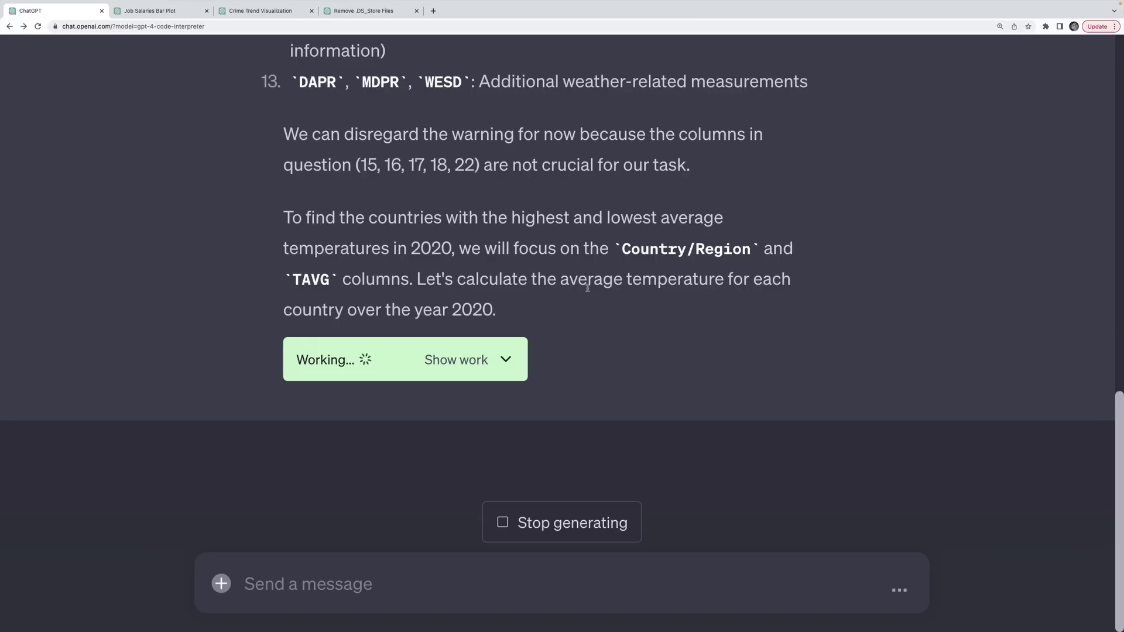
# Review the country-averaging code and highlight Chad at 32.49°C in the answer
pyautogui.click(504, 358)
pyautogui.scroll(2, 550, 348)
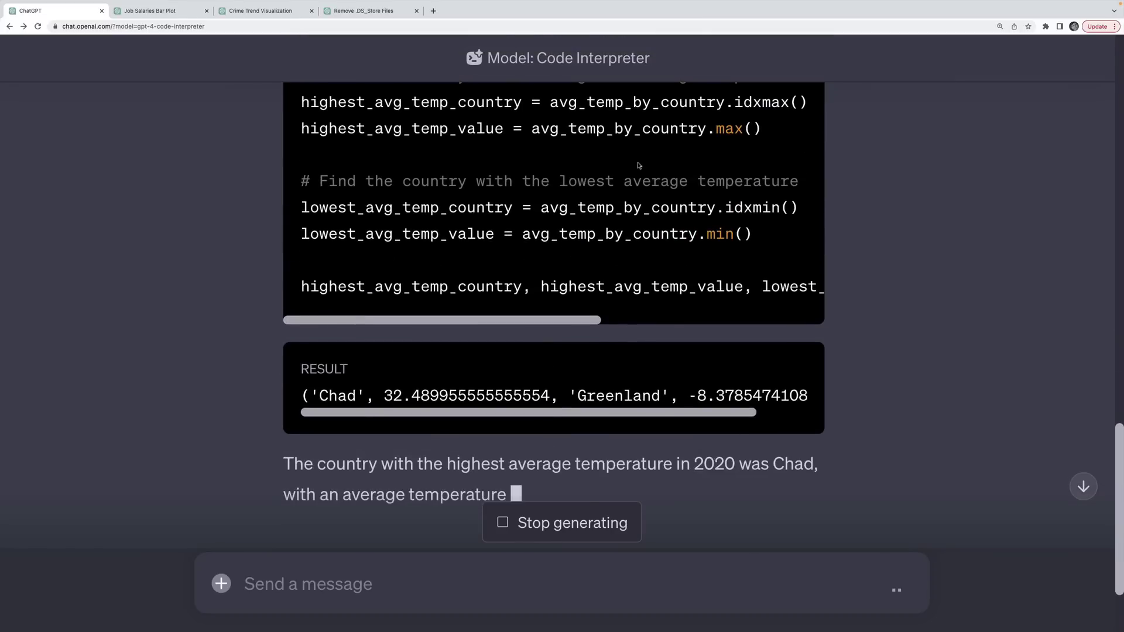
pyautogui.scroll(2, 810, 176)
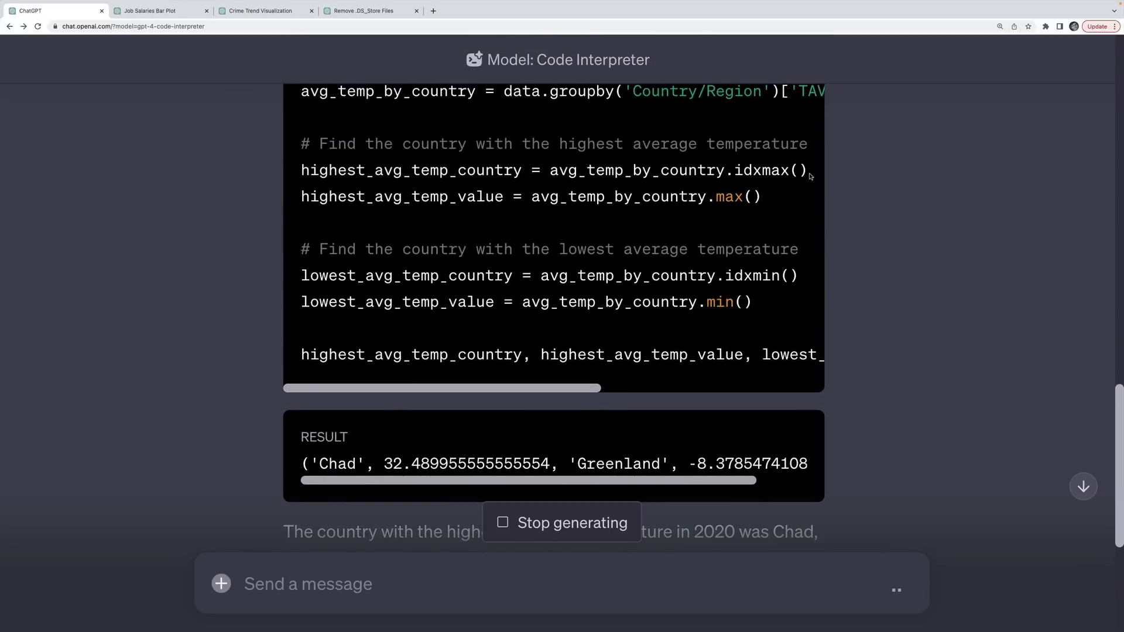
pyautogui.scroll(-3, 811, 176)
pyautogui.scroll(-5, 810, 177)
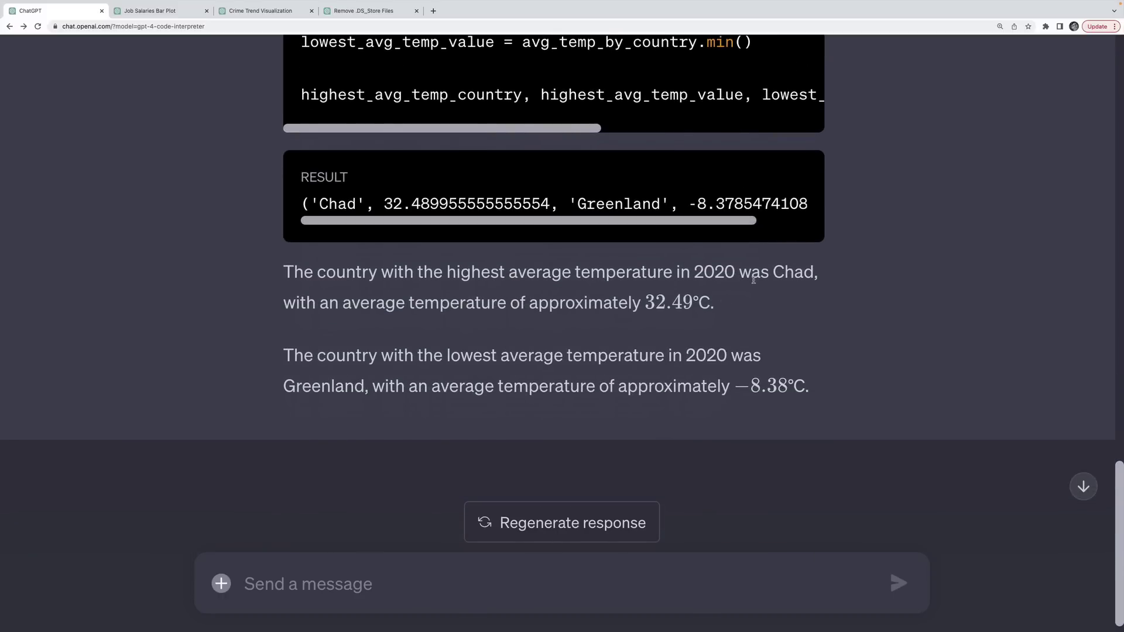
pyautogui.moveTo(815, 268); pyautogui.dragTo(763, 265)
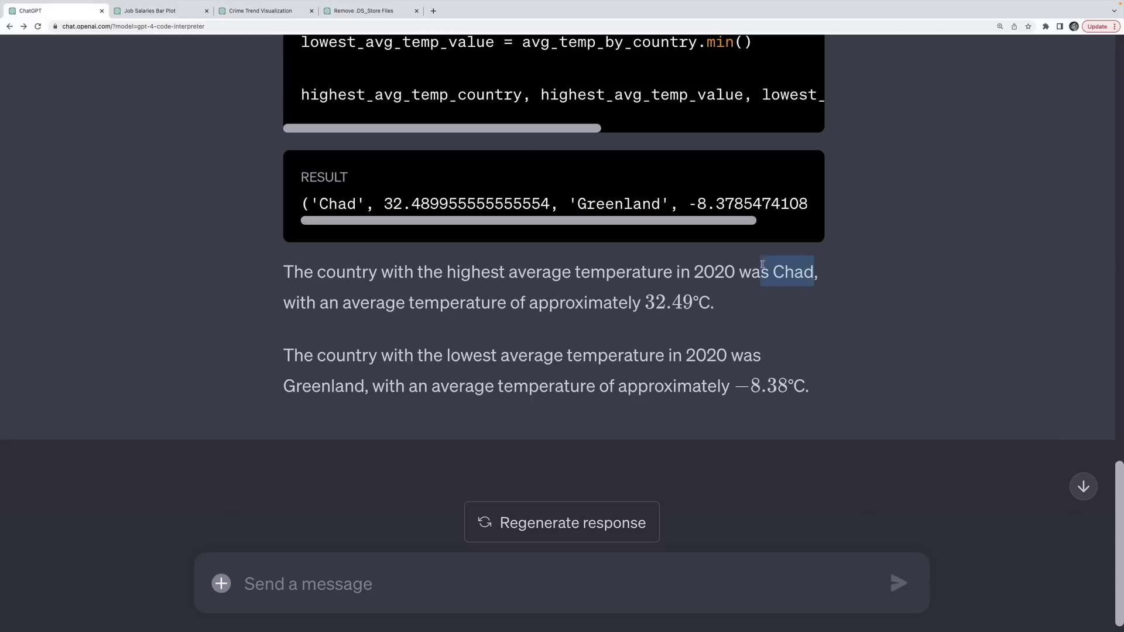
pyautogui.moveTo(645, 302); pyautogui.dragTo(709, 302)
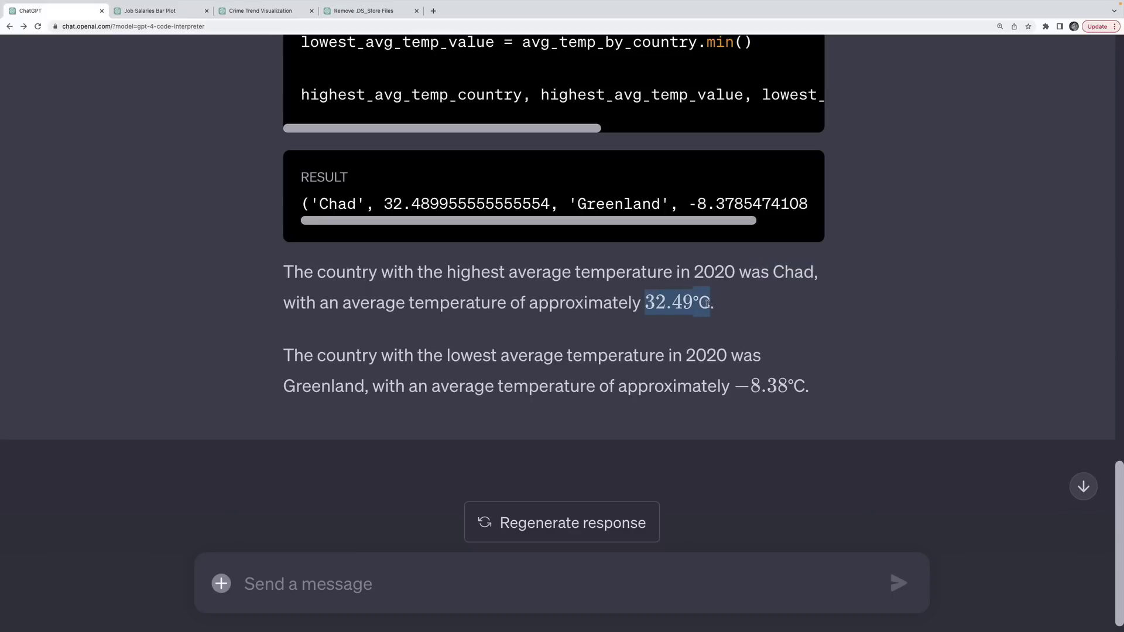
pyautogui.click(707, 302)
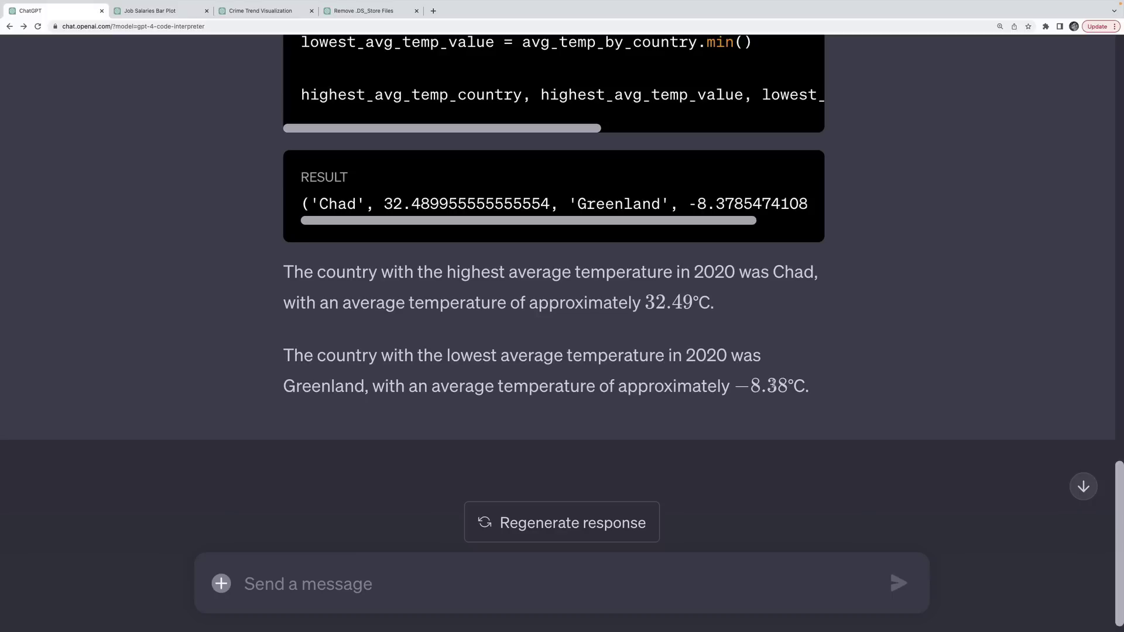
# Request a line plot of Argentina's 2020 average high and low temperatures
pyautogui.write('Generate me a line plot showing the average temperatures of Argentina')
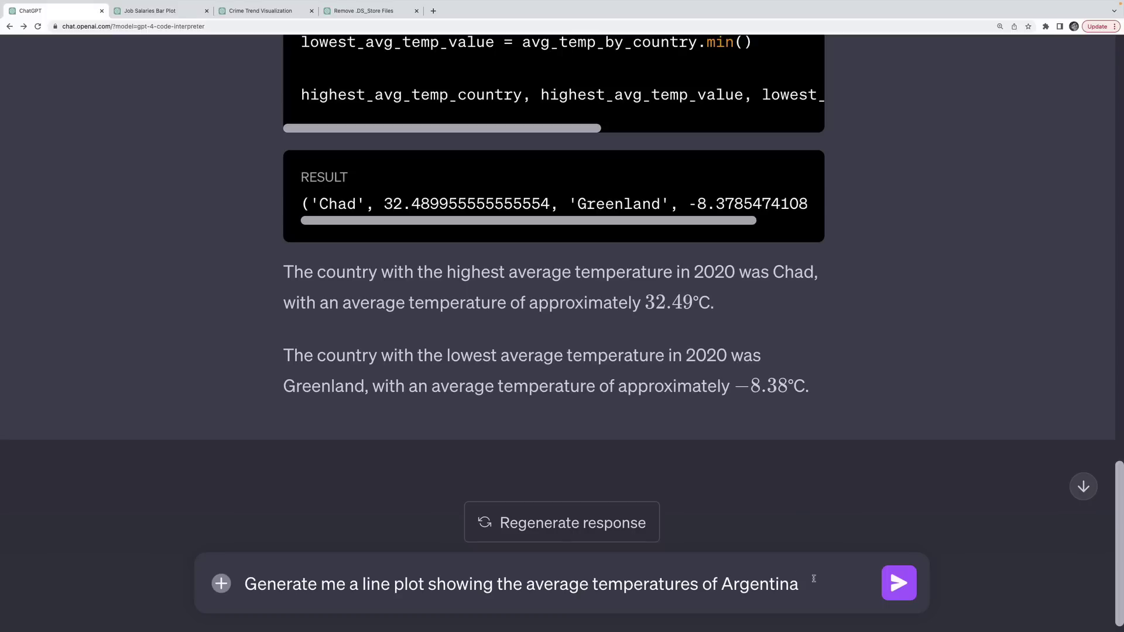
pyautogui.click(590, 584)
pyautogui.write('jig')
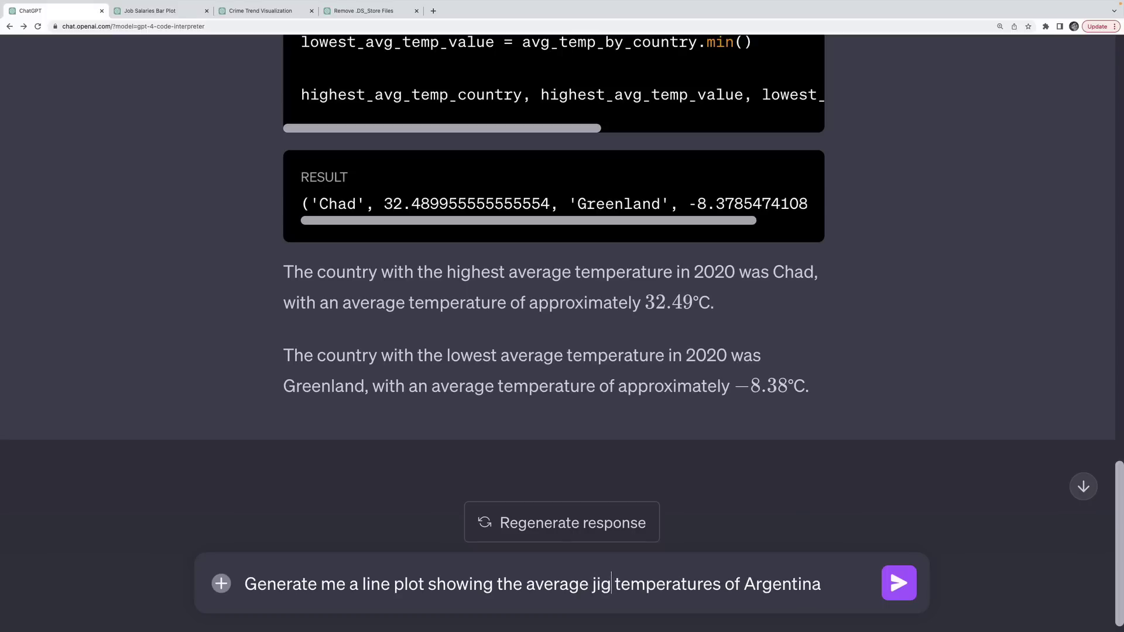
pyautogui.press('BackSpace')
pyautogui.press('BackSpace')
pyautogui.press('BackSpace')
pyautogui.write('high and low')
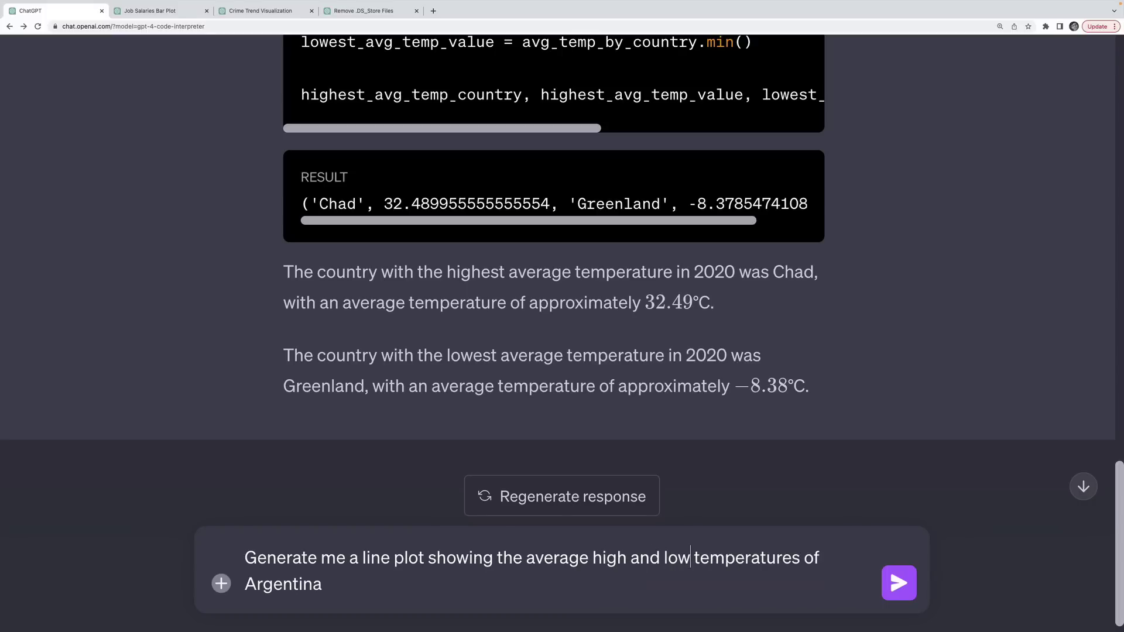
pyautogui.press('Return')
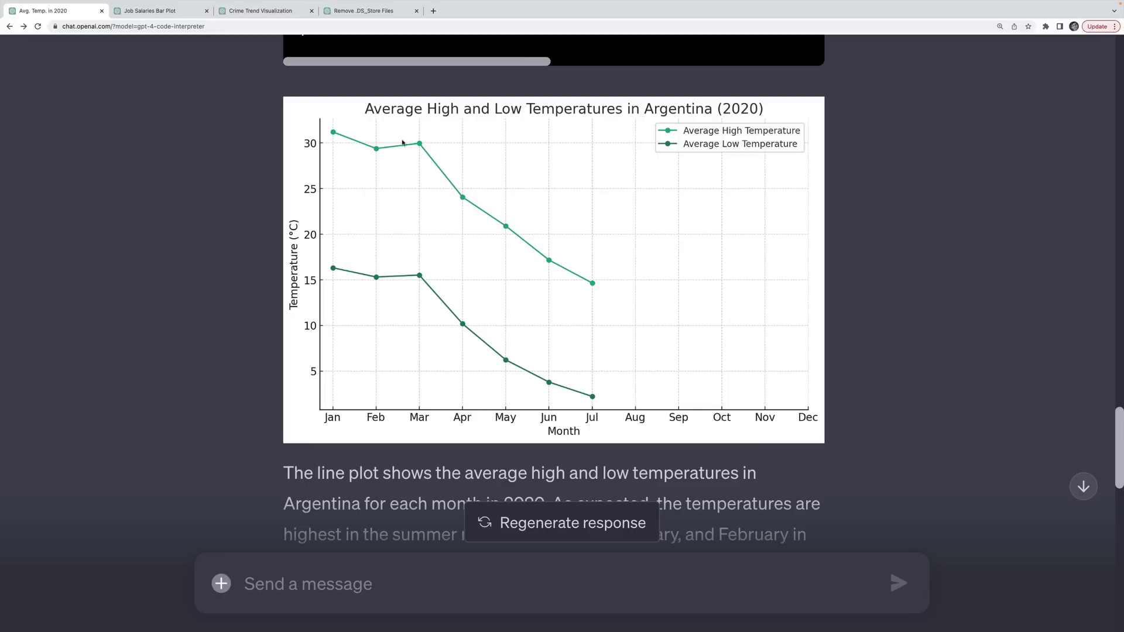
pyautogui.scroll(-12, 479, 304)
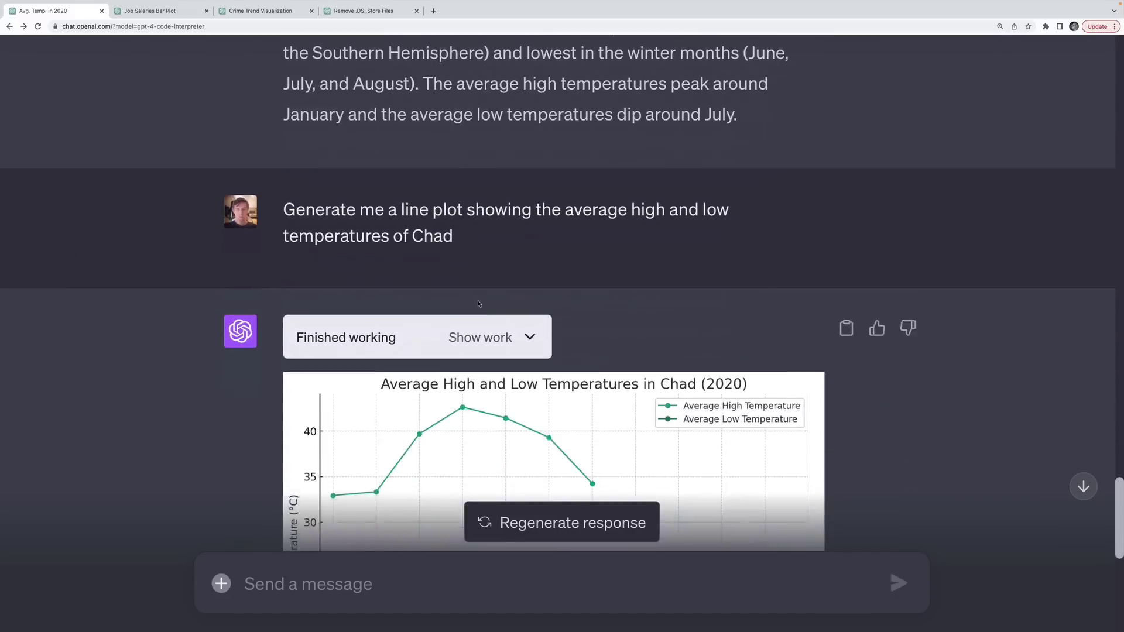
# Ask ChatGPT to convert the Chad high and low temperature plot to Fahrenheit
pyautogui.scroll(-3, 527, 351)
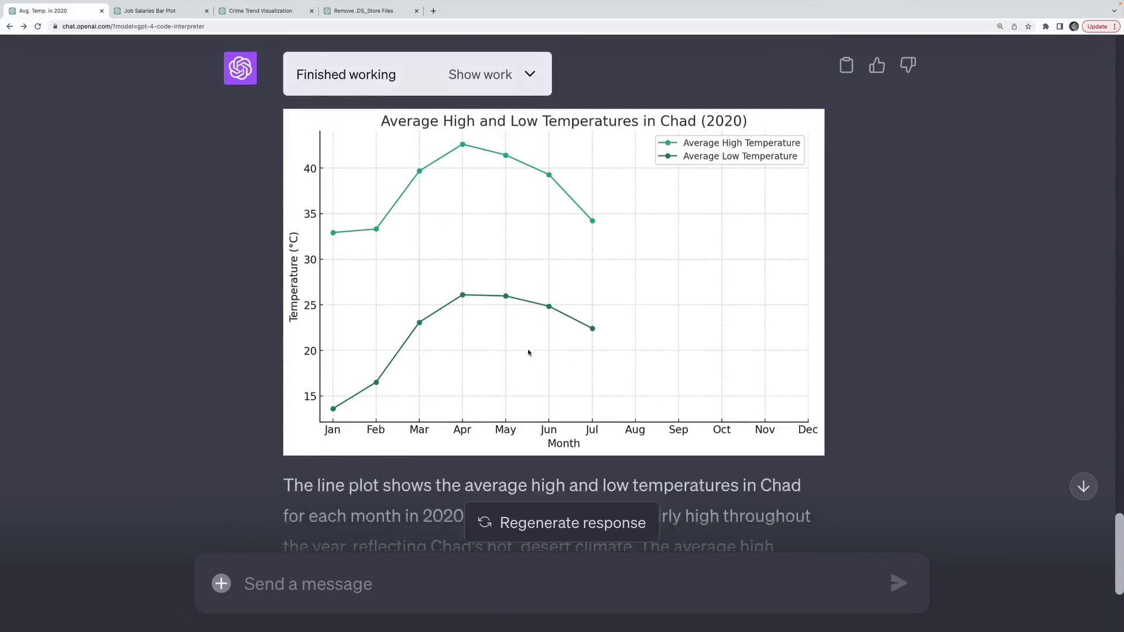
pyautogui.write('Please convert the data')
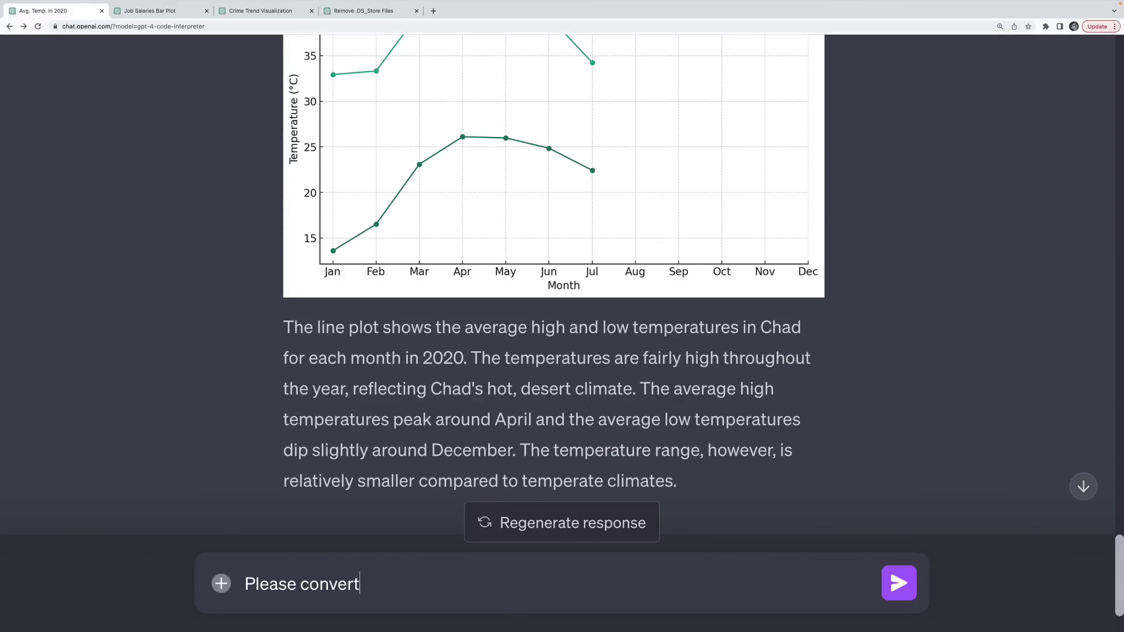
pyautogui.press('BackSpace')
pyautogui.press('BackSpace')
pyautogui.press('BackSpace')
pyautogui.press('BackSpace')
pyautogui.press('BackSpace')
pyautogui.write('temperatures to F')
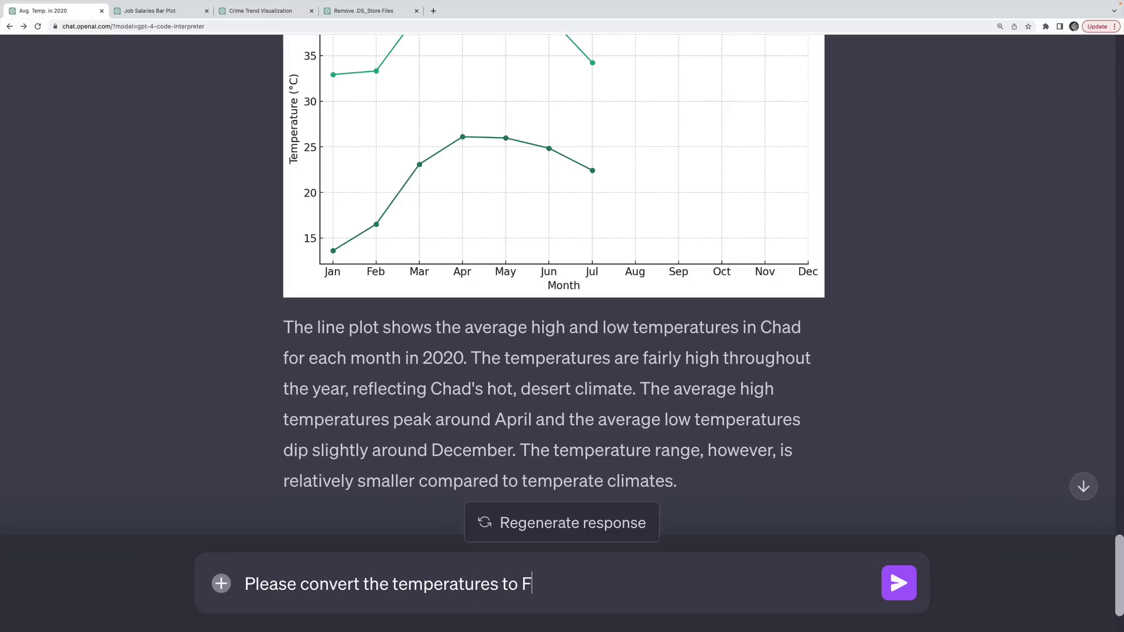
pyautogui.press('Return')
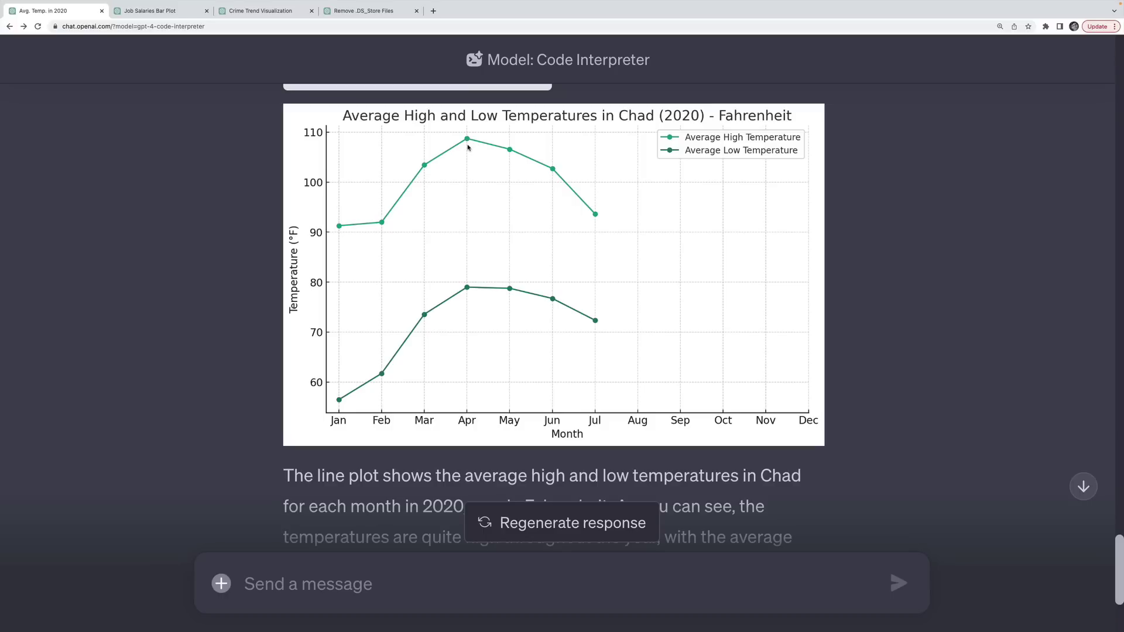
# Ask 'What else can we do with this data set?' and expand the code behind the rainfall analysis
pyautogui.scroll(-4, 519, 205)
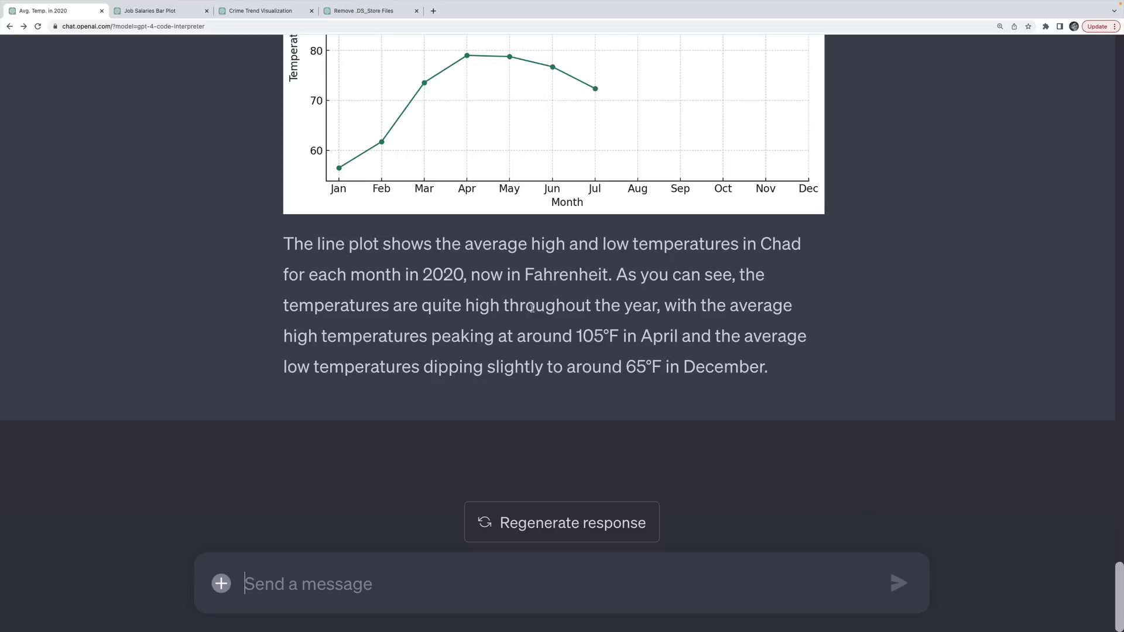
pyautogui.click(437, 577)
pyautogui.write('Do y')
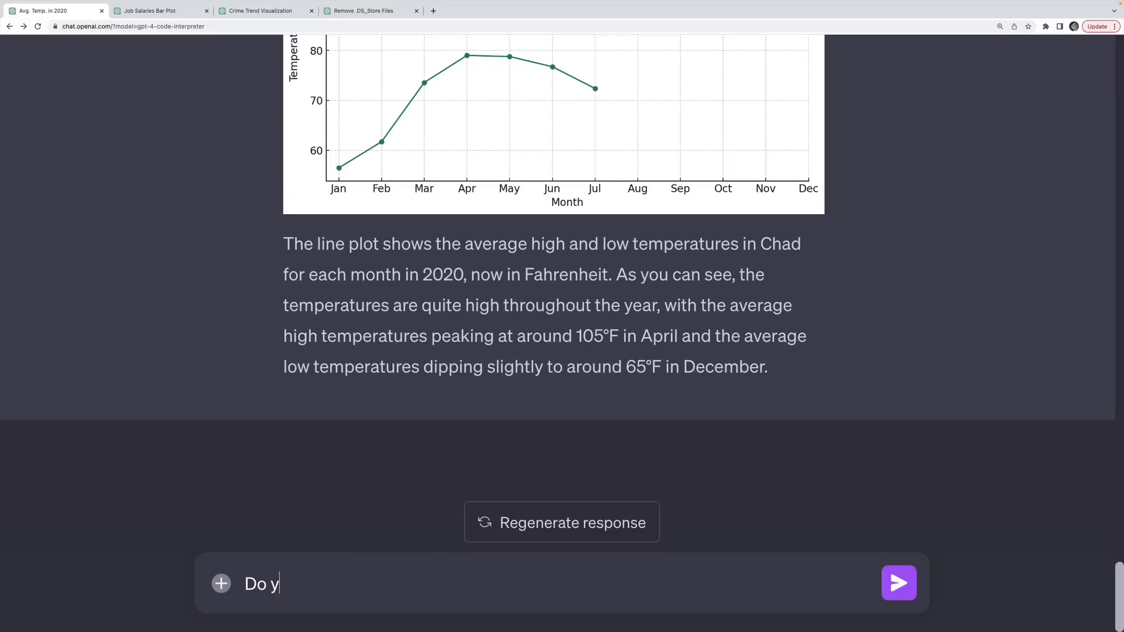
pyautogui.press('BackSpace')
pyautogui.press('BackSpace')
pyautogui.press('BackSpace')
pyautogui.press('BackSpace')
pyautogui.write('What else can we')
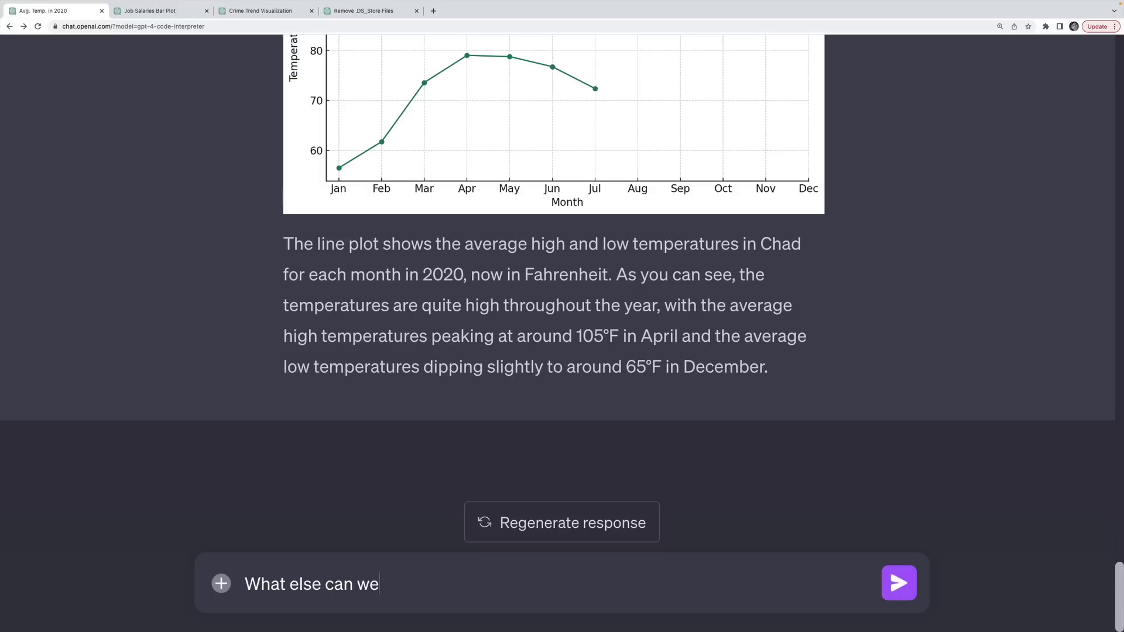
pyautogui.write(' do with this data set?')
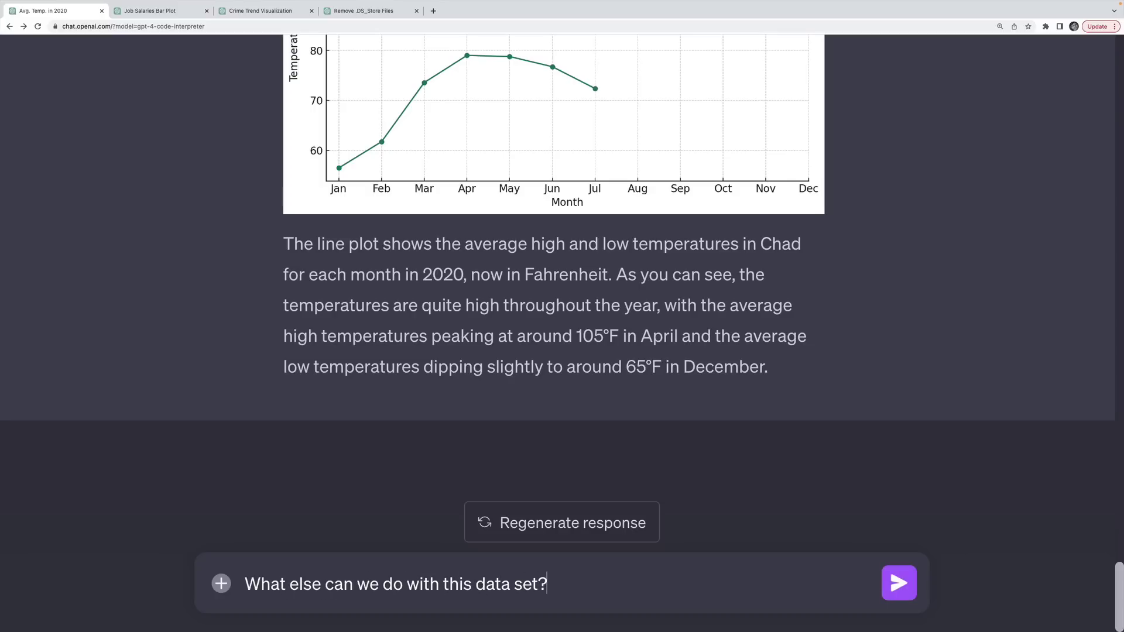
pyautogui.press('Return')
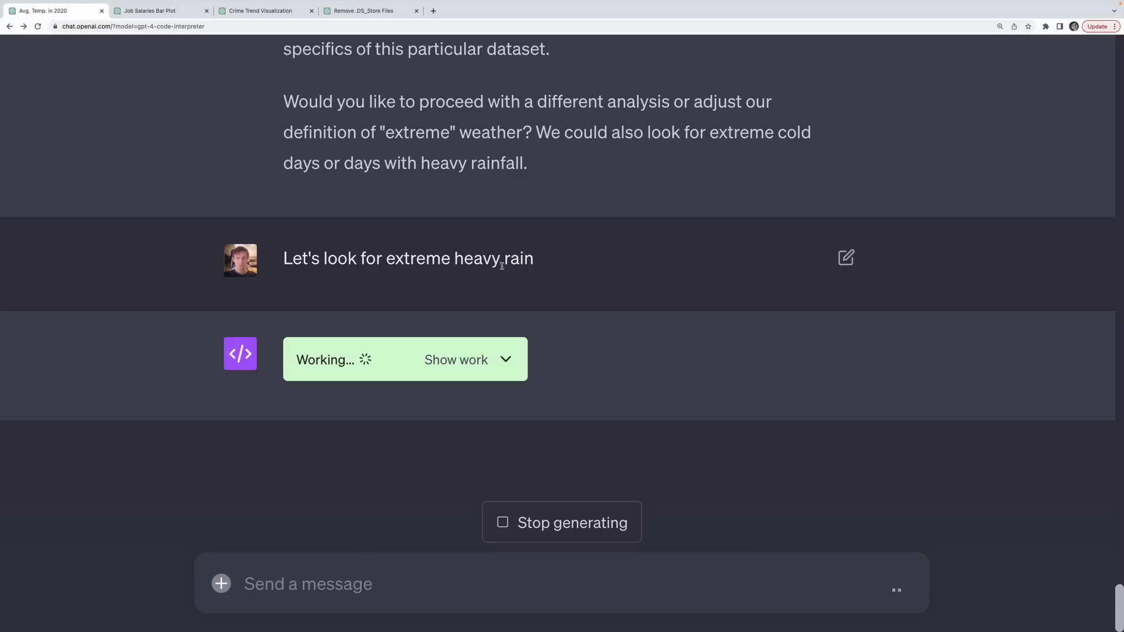
pyautogui.click(468, 359)
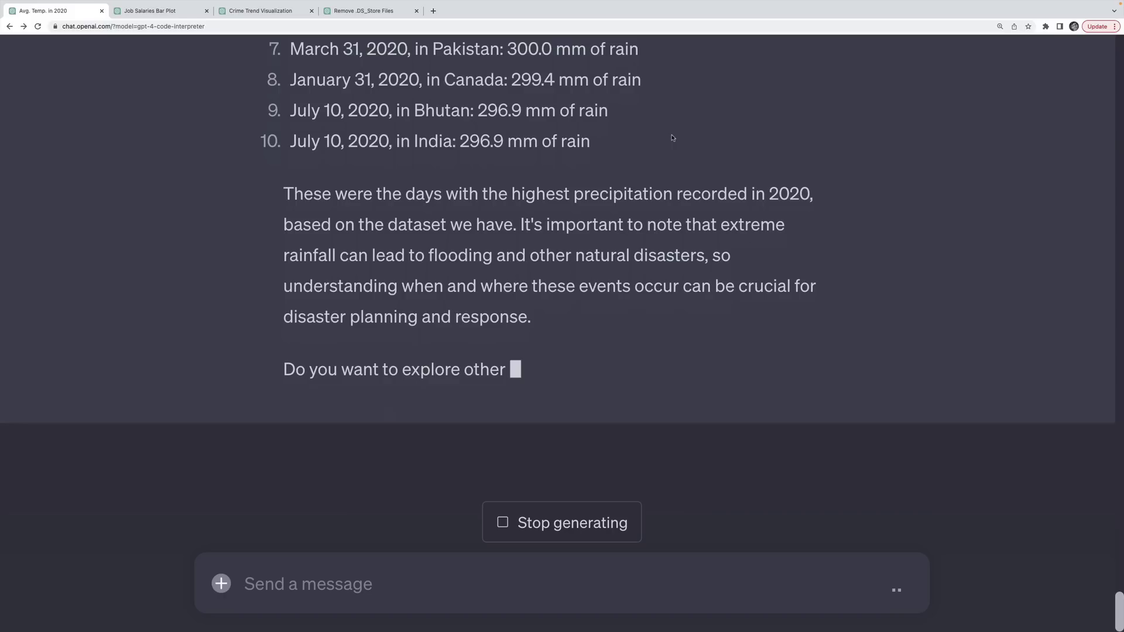
# Ask for an interactive world map showing each country's minimum and maximum 2020 temperature when hovered
pyautogui.click(448, 576)
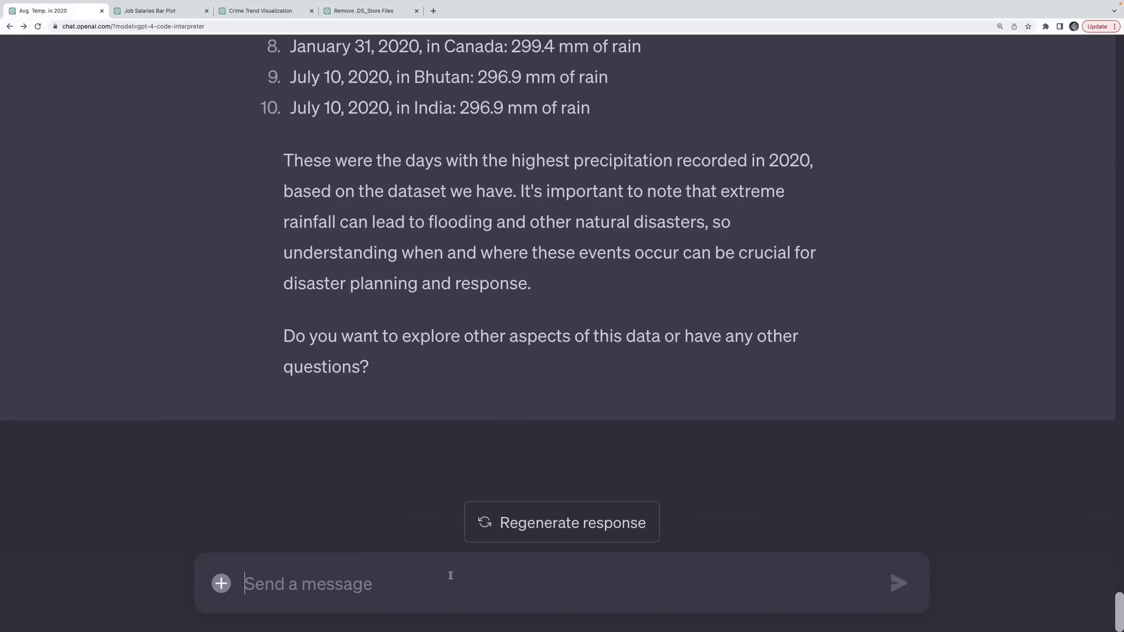
pyautogui.write('G')
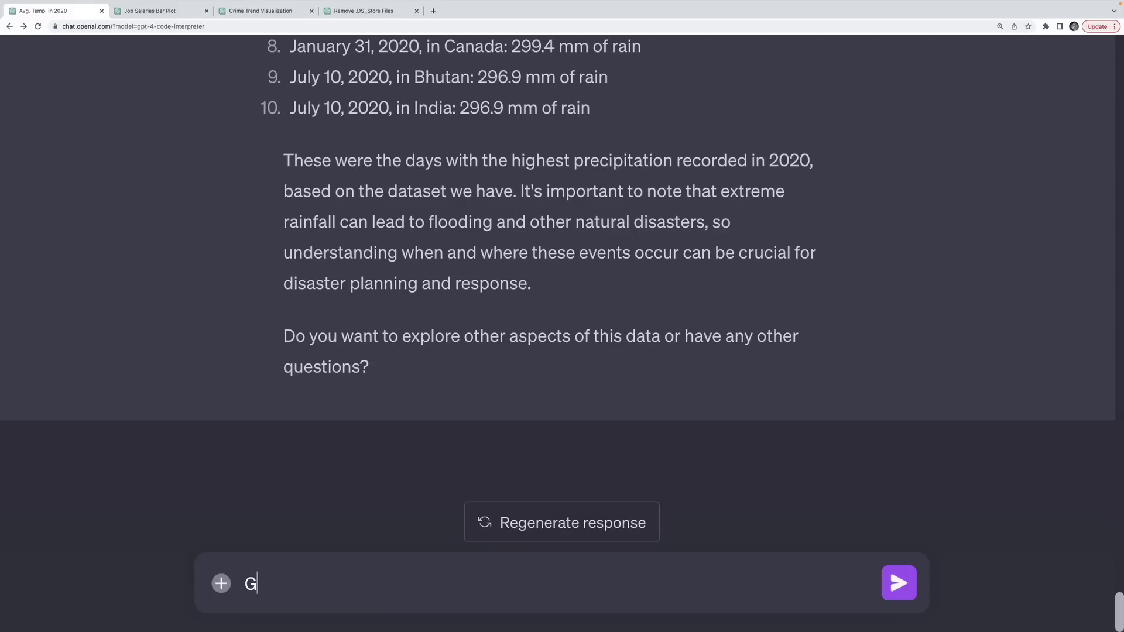
pyautogui.write('enerate me an ')
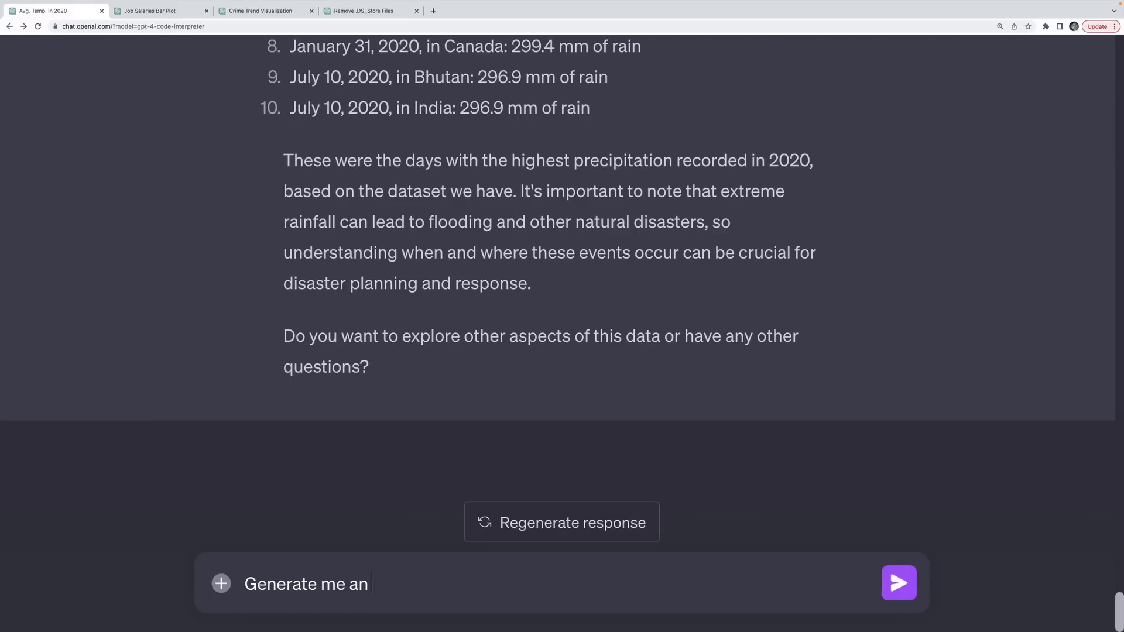
pyautogui.write('interactive ma')
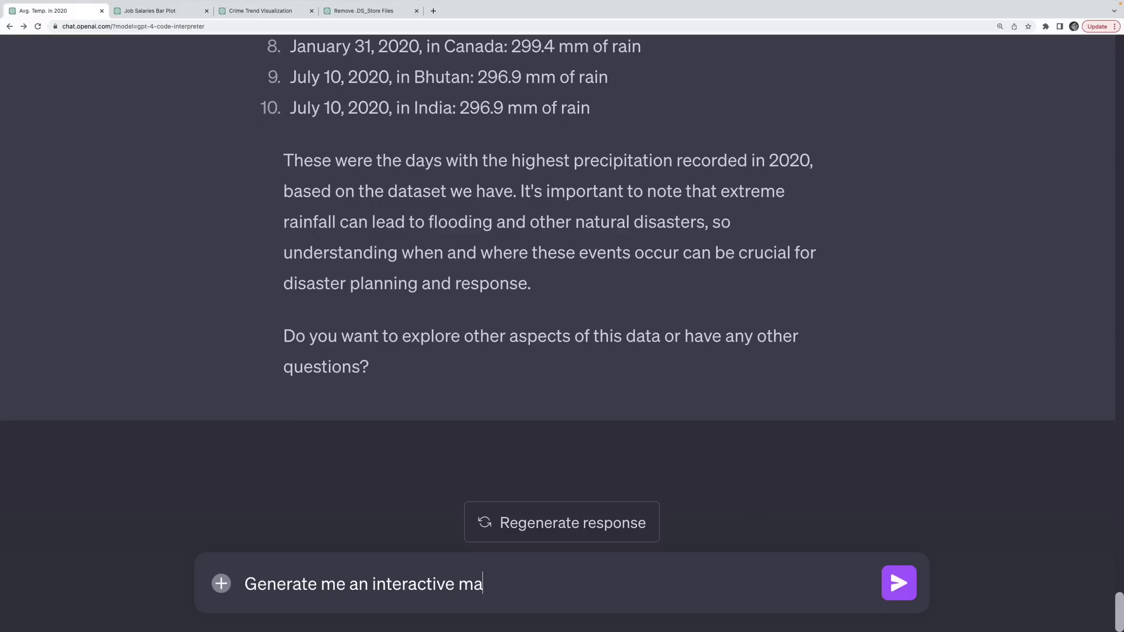
pyautogui.write('p of the wolrd')
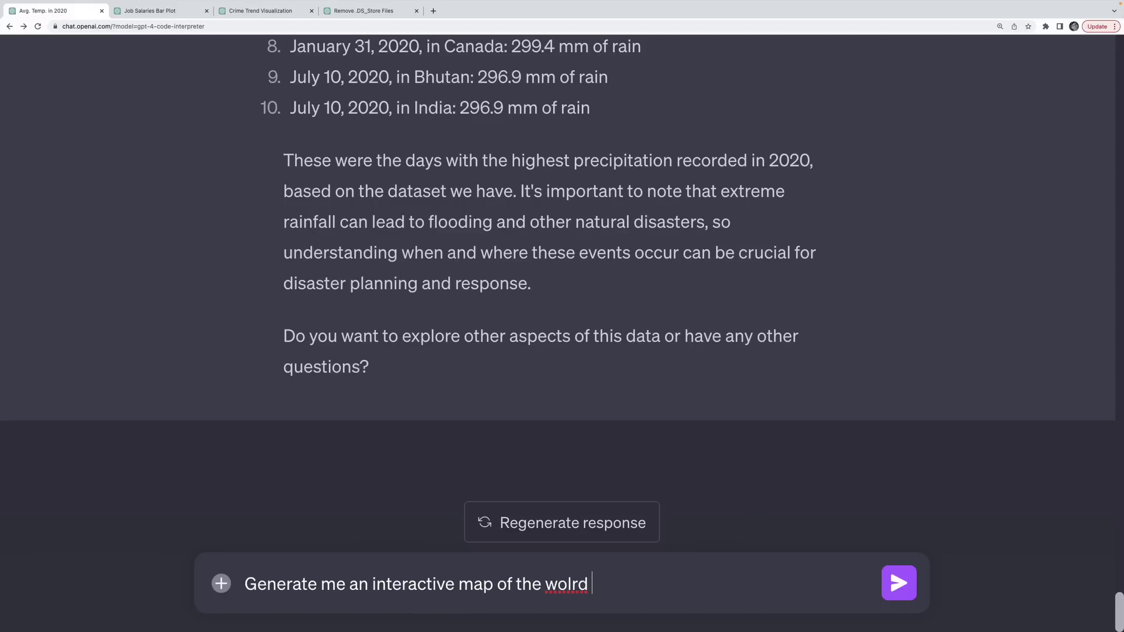
pyautogui.press('BackSpace')
pyautogui.press('BackSpace')
pyautogui.write('rld sho')
pyautogui.press('BackSpace')
pyautogui.press('BackSpace')
pyautogui.press('BackSpace')
pyautogui.write('where I can hover over ')
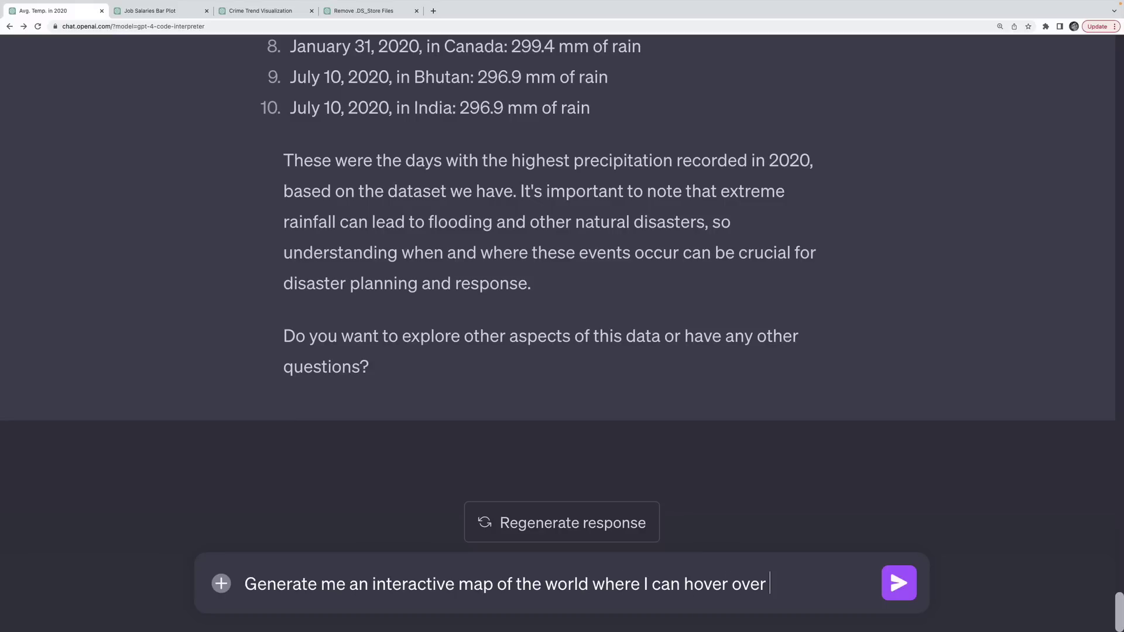
pyautogui.write("a country and view it's average")
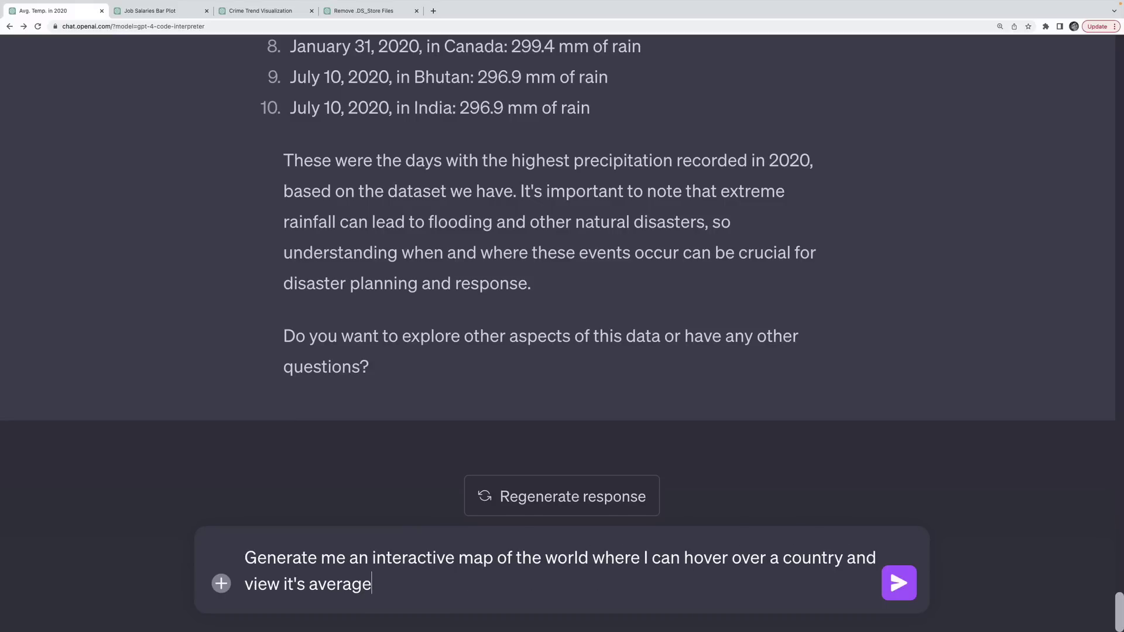
pyautogui.press('BackSpace')
pyautogui.press('BackSpace')
pyautogui.press('BackSpace')
pyautogui.press('BackSpace')
pyautogui.press('BackSpace')
pyautogui.press('BackSpace')
pyautogui.press('BackSpace')
pyautogui.write('minimum and max')
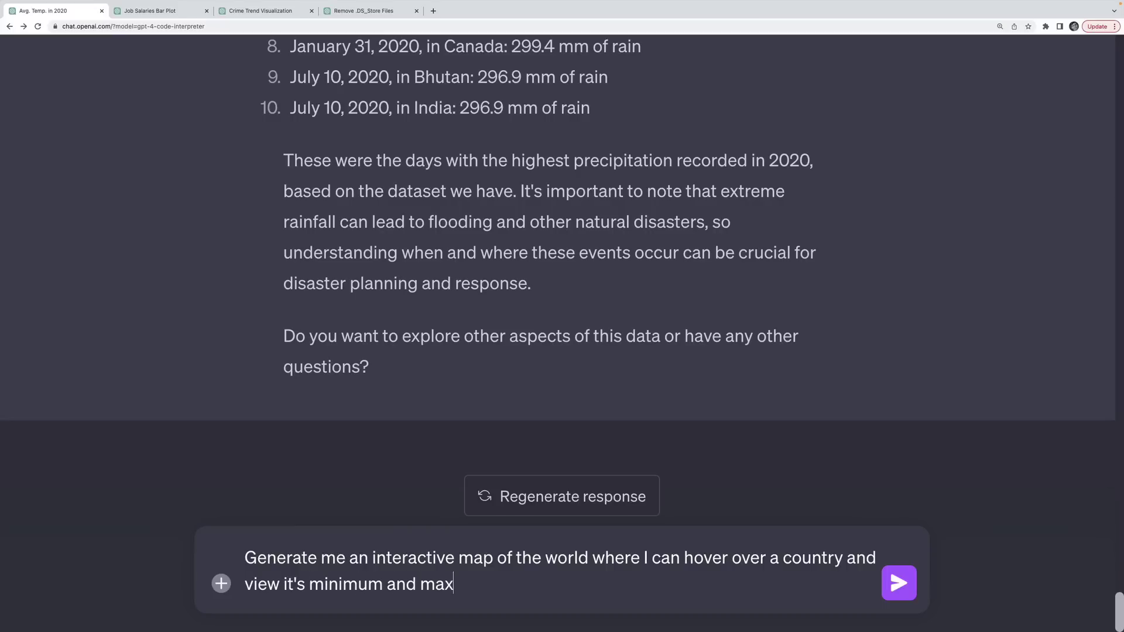
pyautogui.write('imum temperature ')
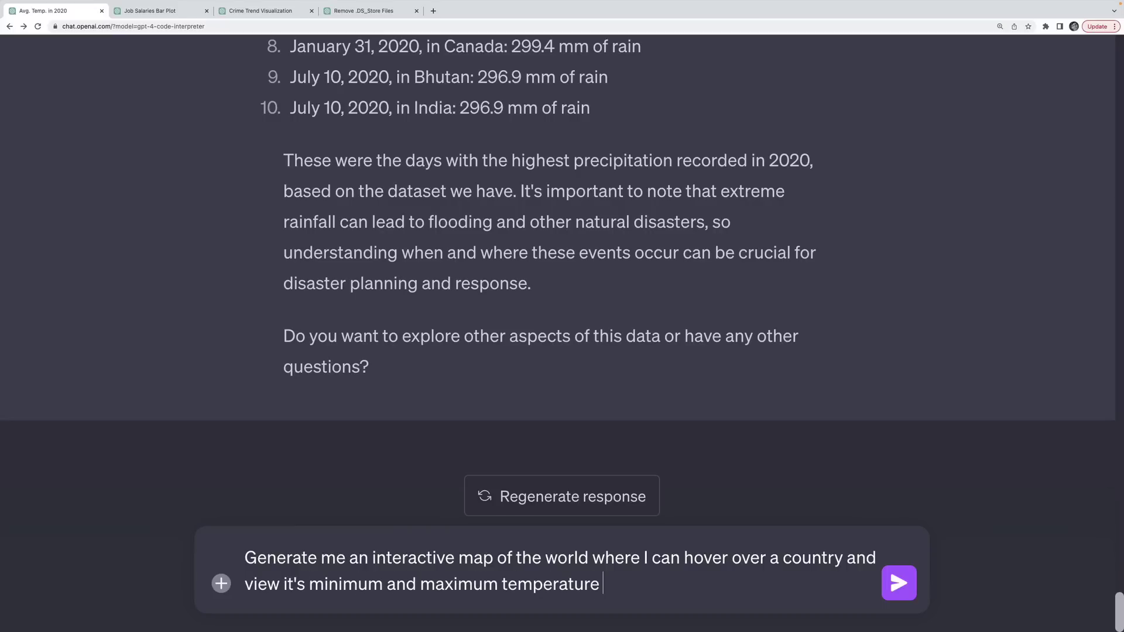
pyautogui.write('in 2020')
pyautogui.press('Return')
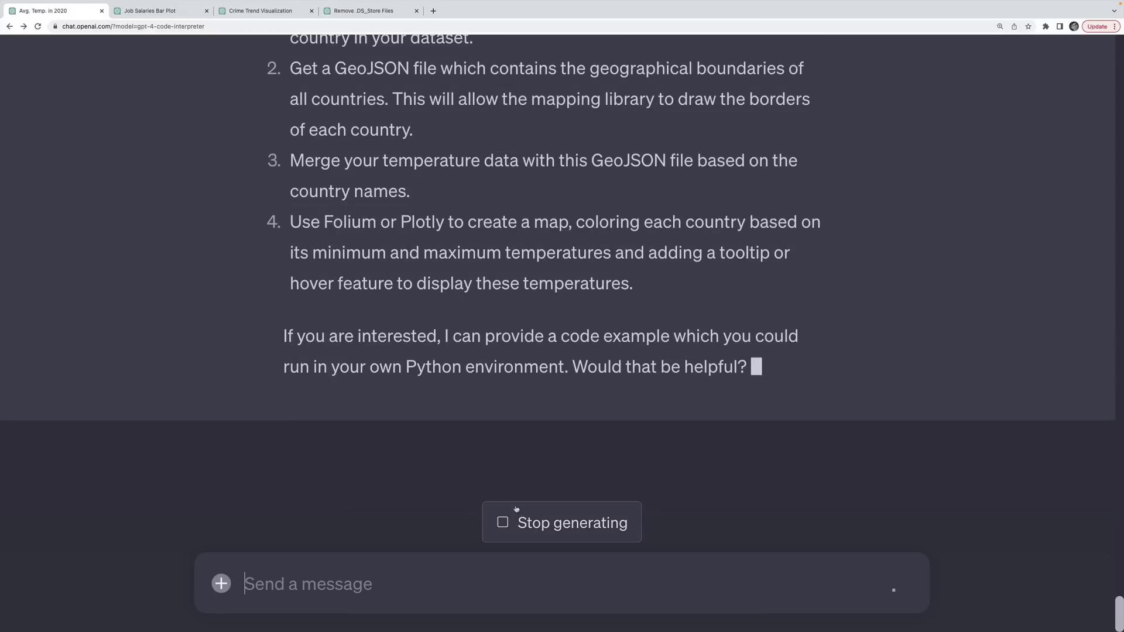
# Send 'please generate me the code that I can run locally' to get the map code
pyautogui.write('please gen')
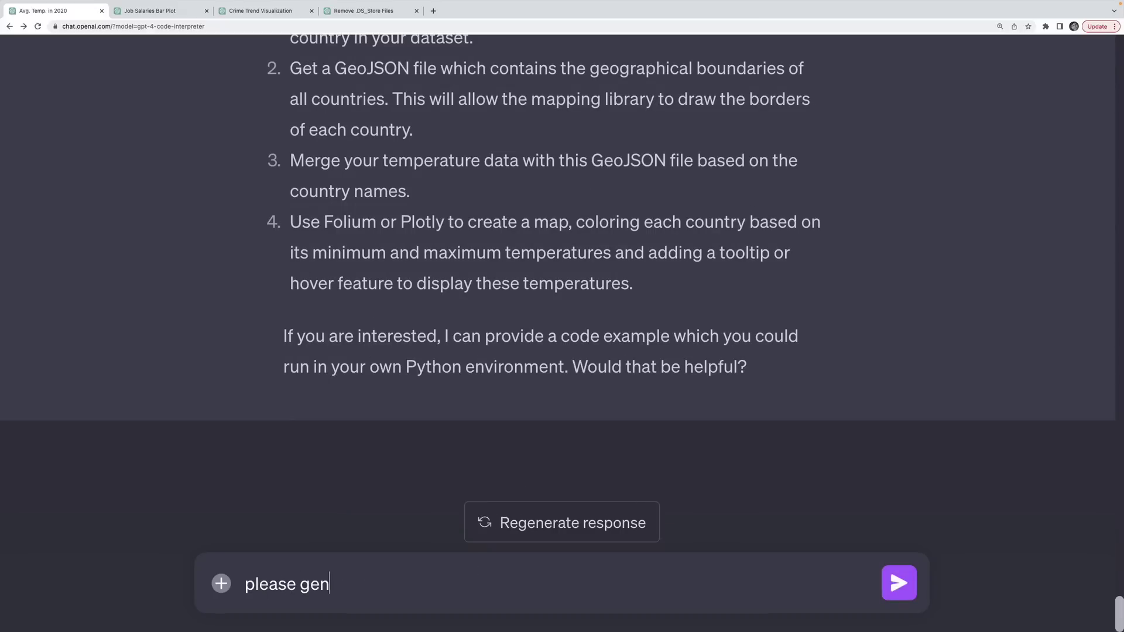
pyautogui.write('erate me the co')
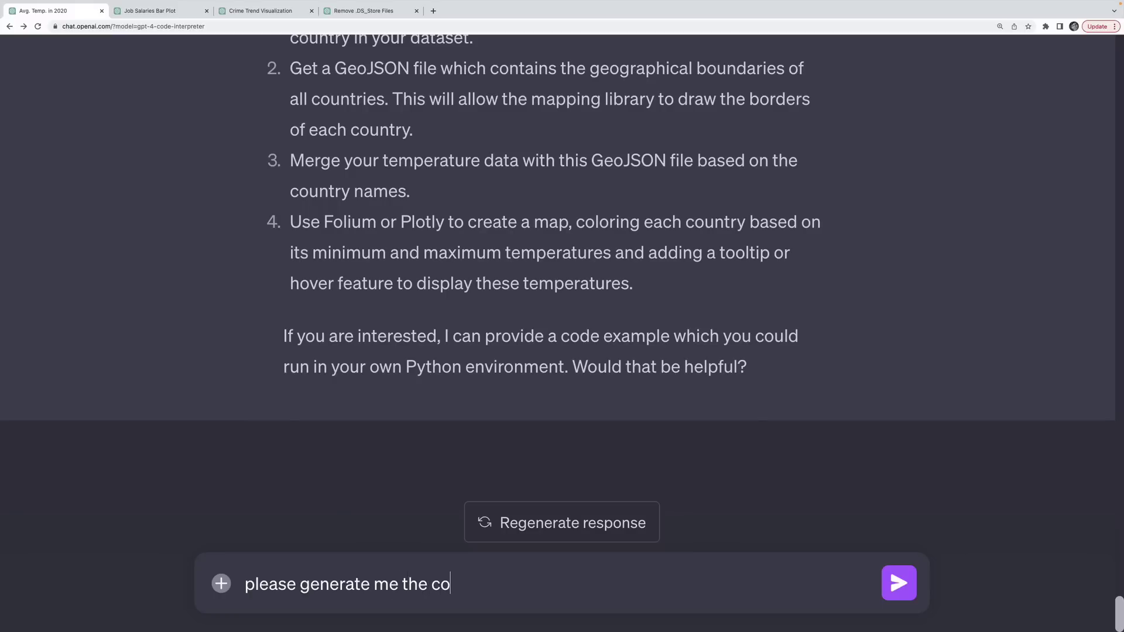
pyautogui.write('de that I can run ')
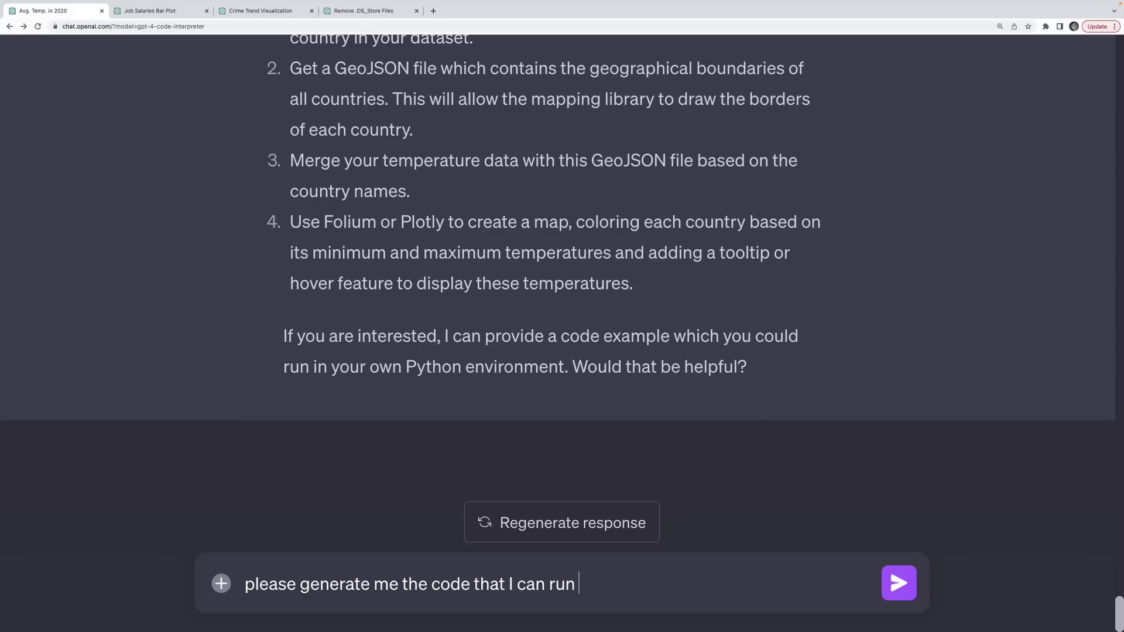
pyautogui.write('locally')
pyautogui.press('Return')
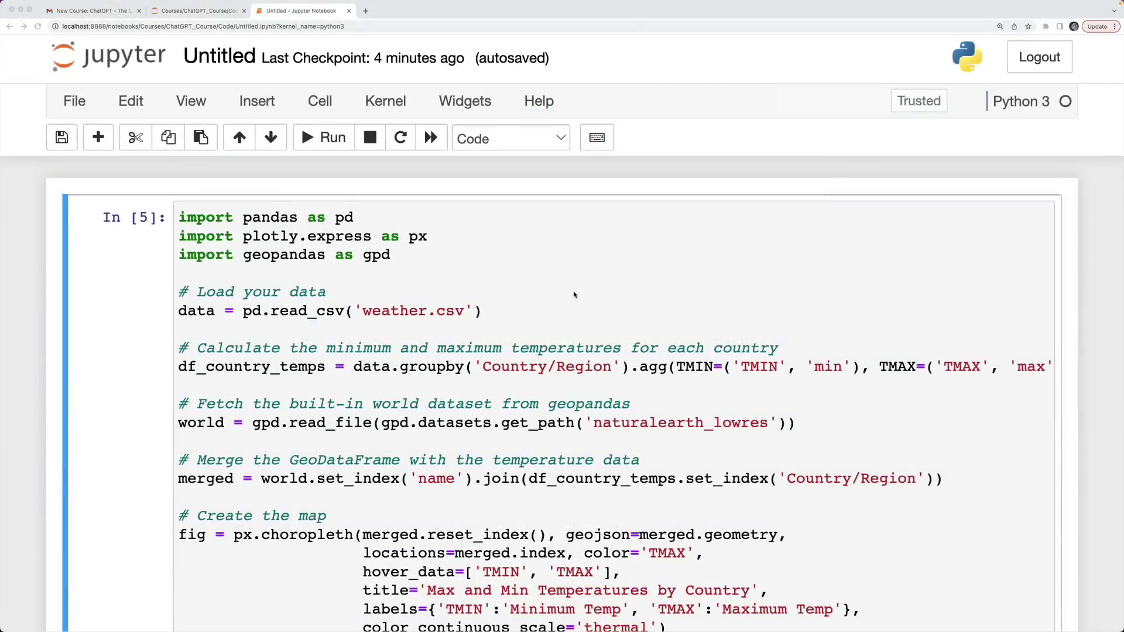
# Read Brazil's and Angola's min/max temperatures on the map, then pan to Antarctica and Greenland
pyautogui.scroll(-10, 574, 295)
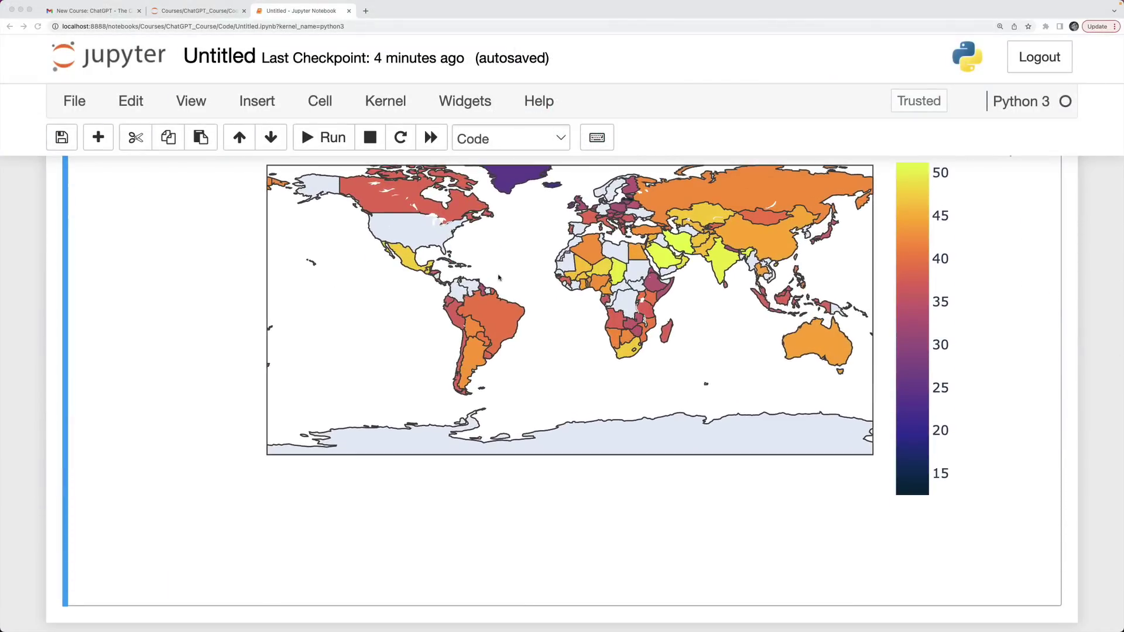
pyautogui.click(476, 305)
pyautogui.moveTo(504, 310)
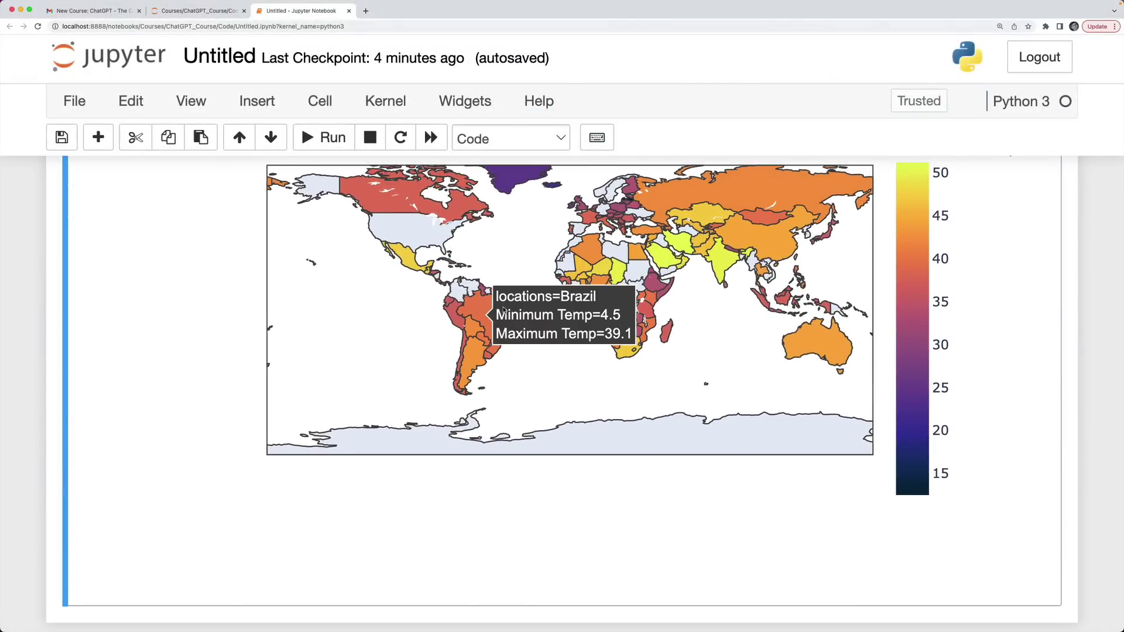
pyautogui.moveTo(409, 197)
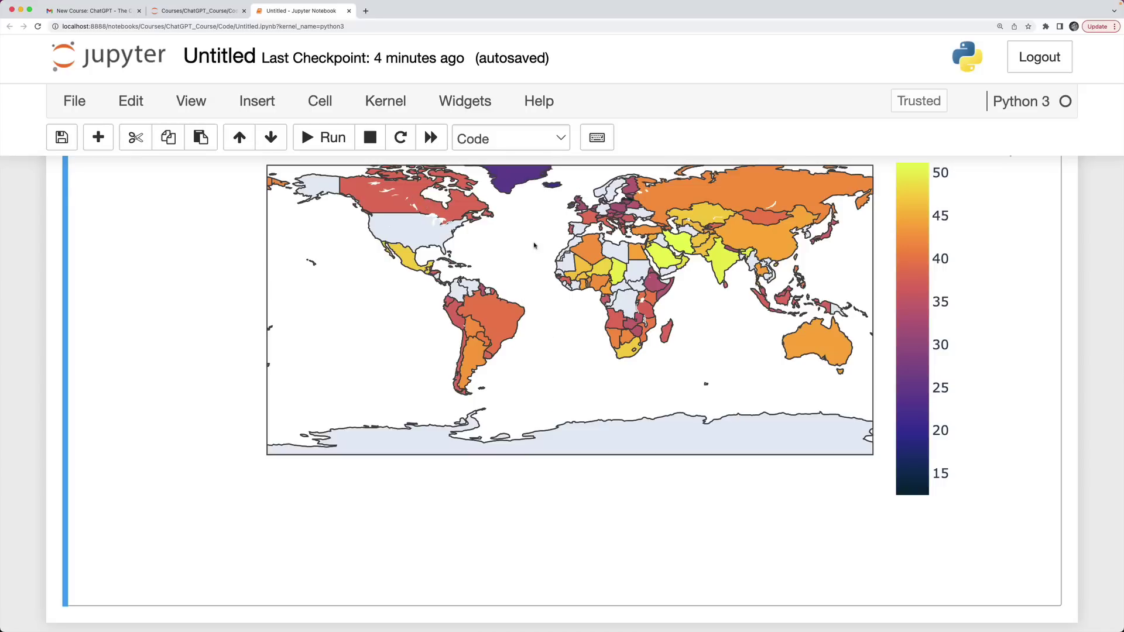
pyautogui.moveTo(515, 199); pyautogui.dragTo(511, 285)
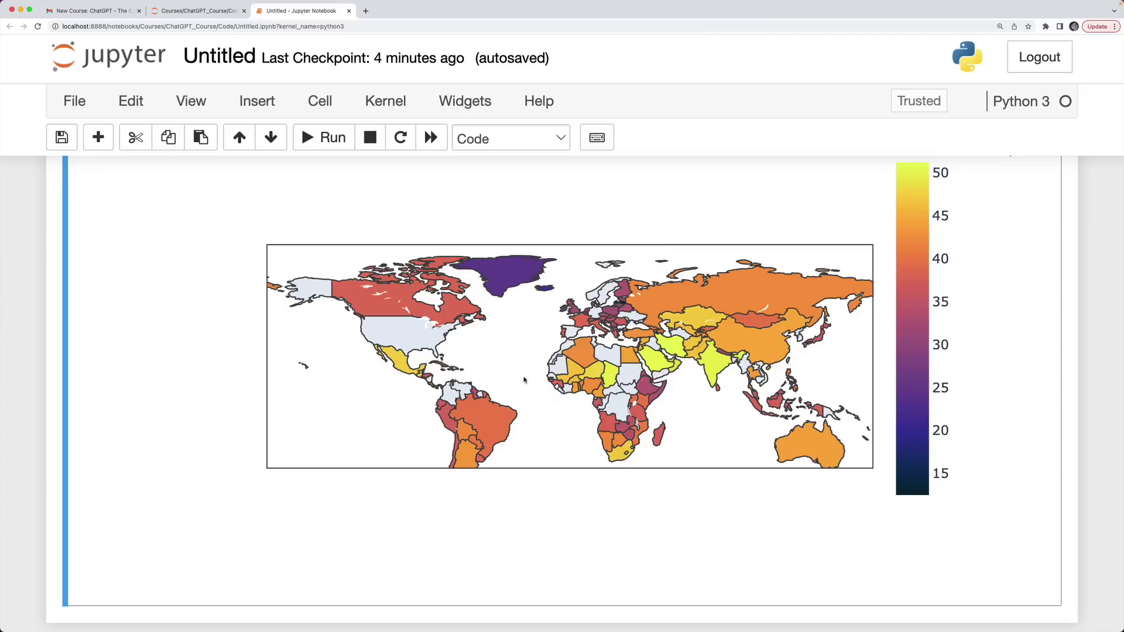
pyautogui.moveTo(533, 417); pyautogui.dragTo(531, 312)
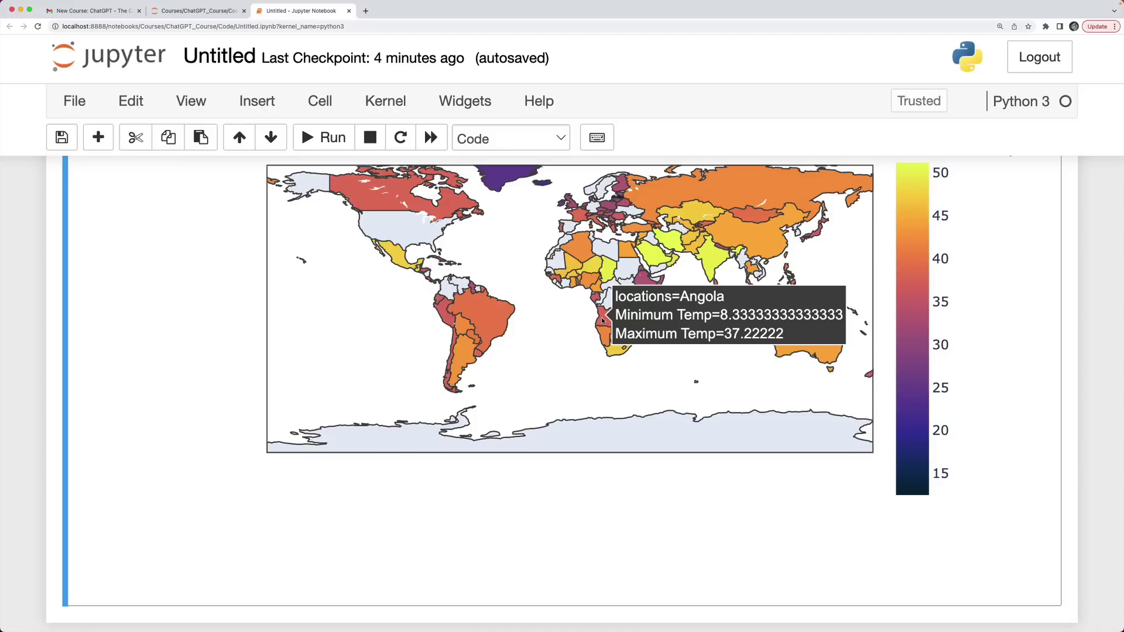
pyautogui.moveTo(603, 321); pyautogui.dragTo(552, 364)
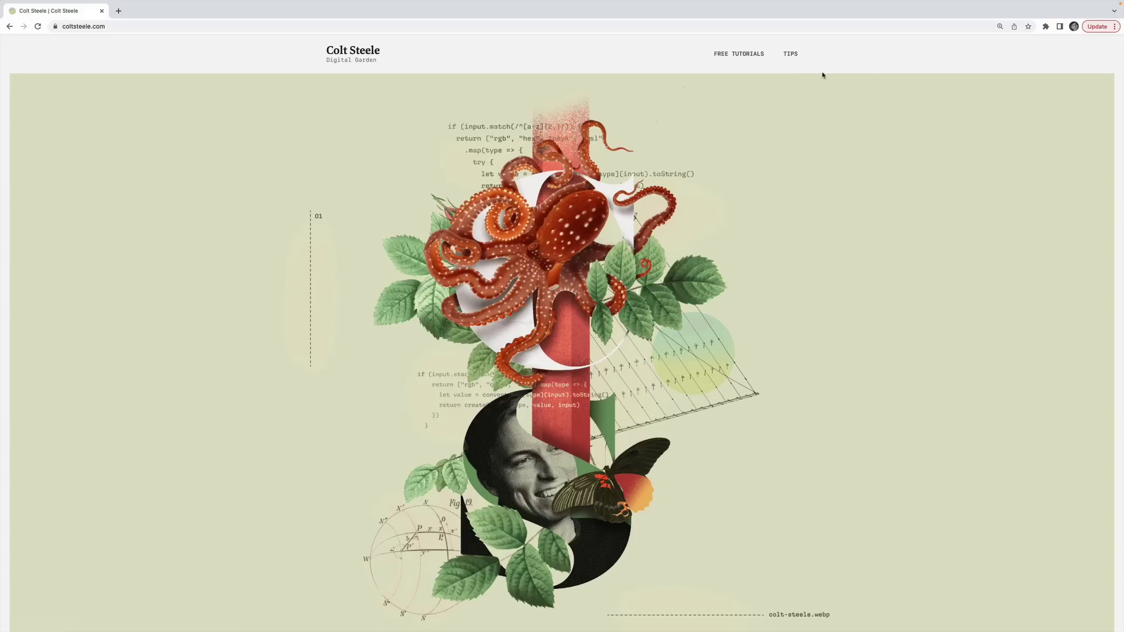
# Go to the Tips page and skim videos like OpenAI GPT-4 Requests with Python
pyautogui.click(791, 54)
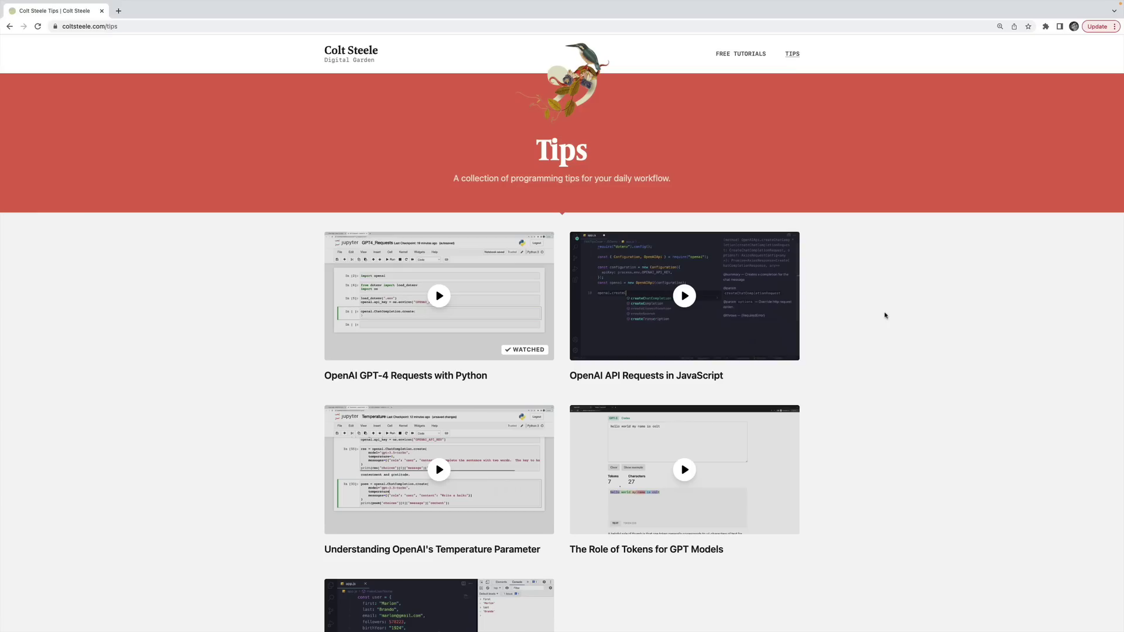
pyautogui.scroll(-1, 885, 315)
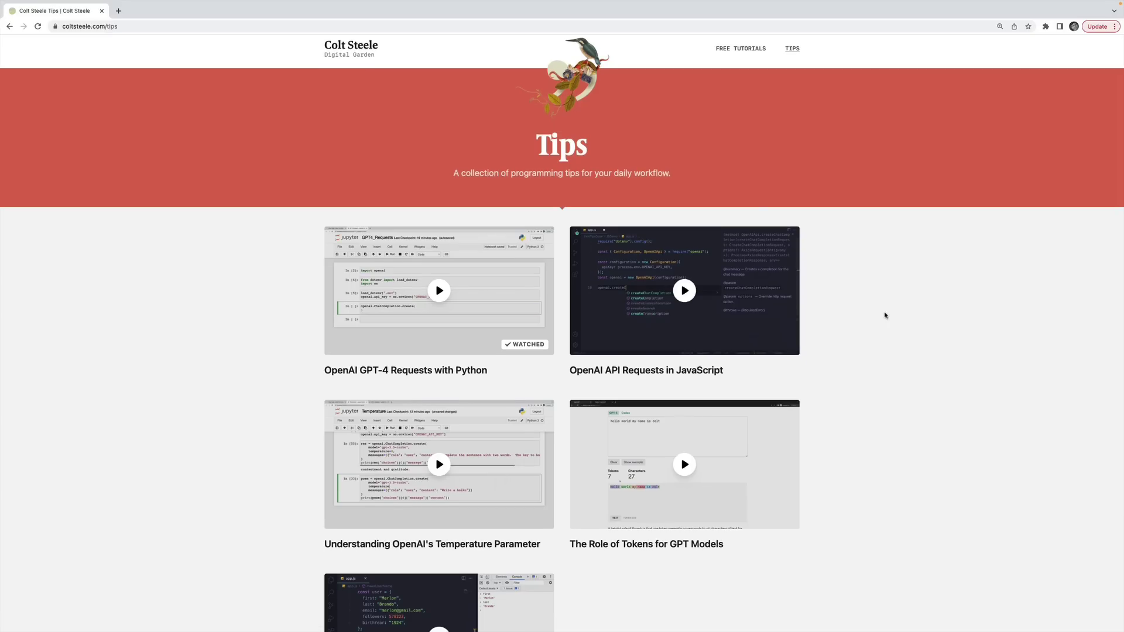
pyautogui.scroll(1, 808, 339)
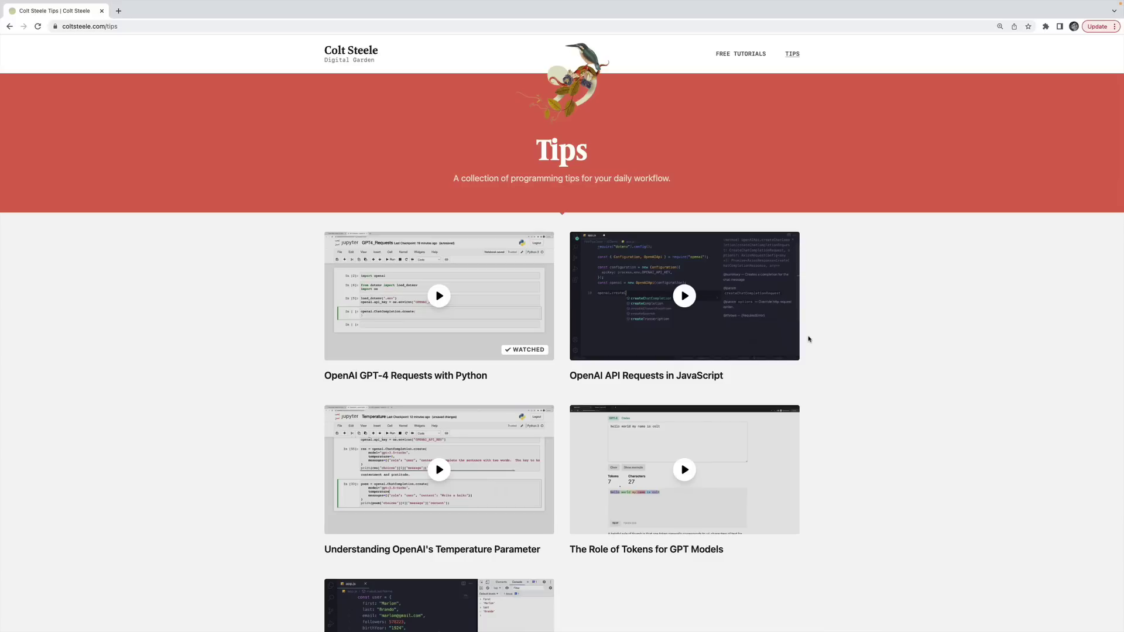